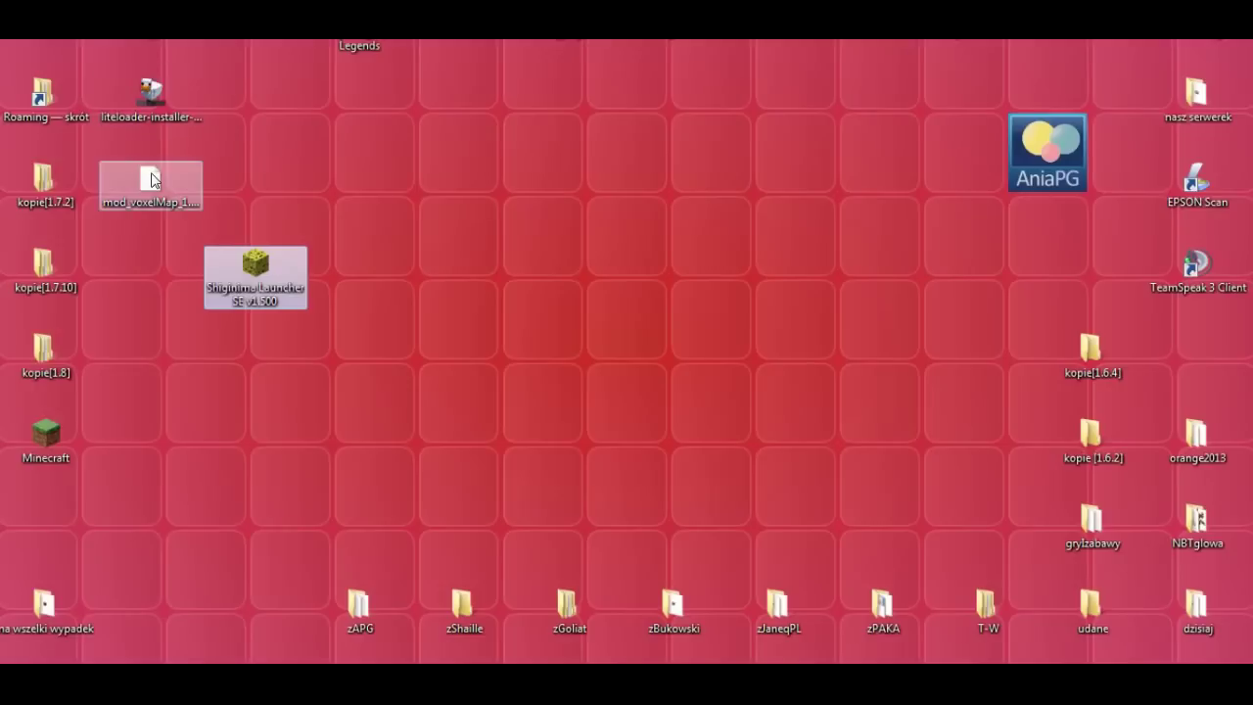
- Move the Shiginima Launcher file on the desktop to the free spot beside the zAPG folder
{"action": "left_click_drag", "start_coordinate": [507, 188], "coordinate": [159, 96]}
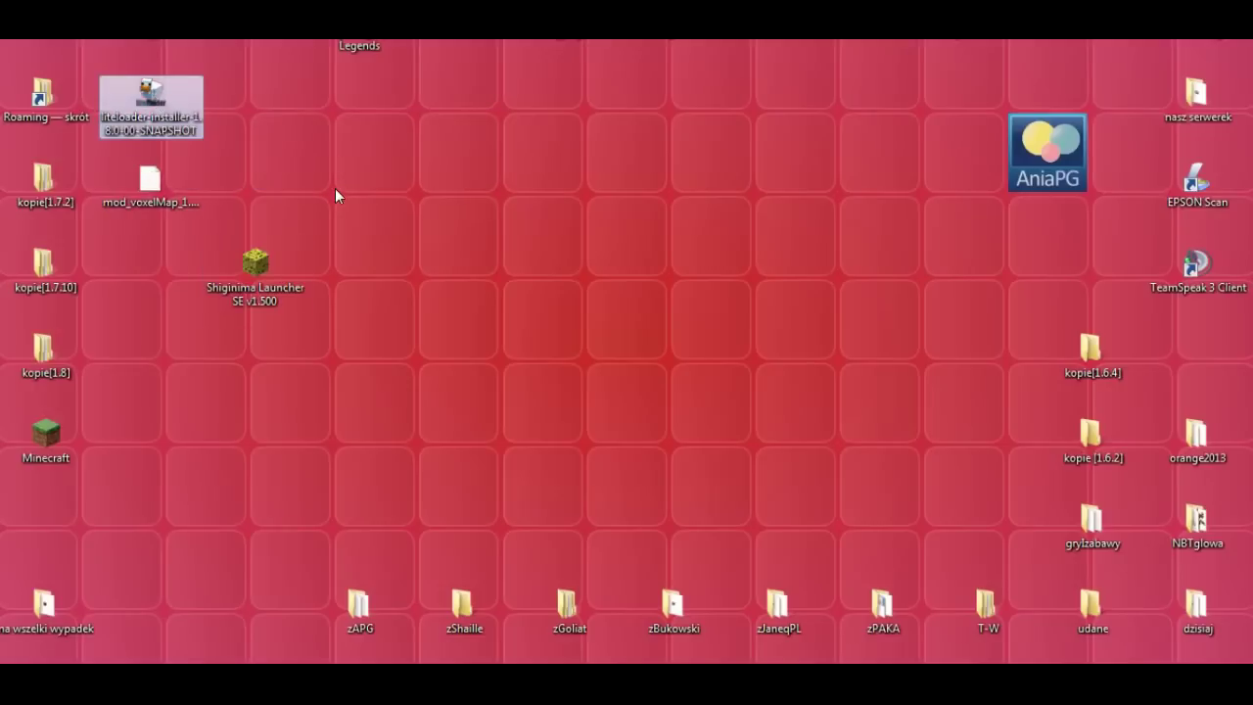
{"action": "left_click_drag", "start_coordinate": [260, 262], "coordinate": [259, 353]}
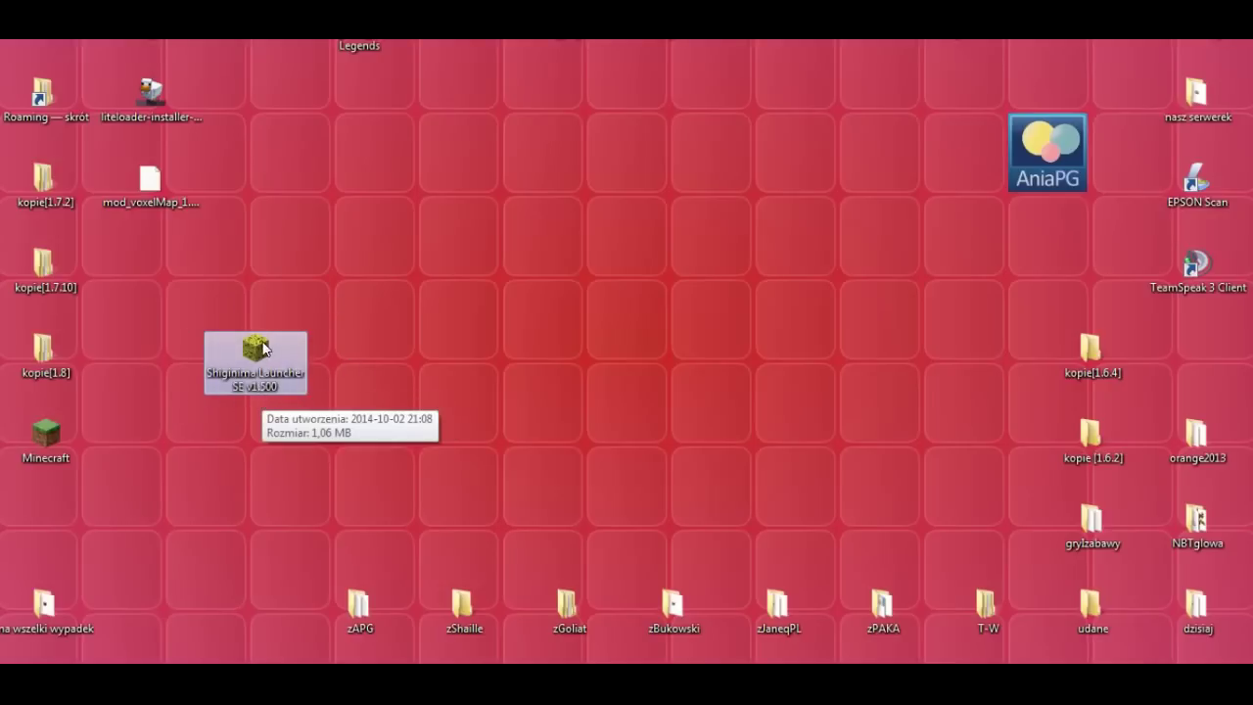
{"action": "left_click", "coordinate": [338, 335]}
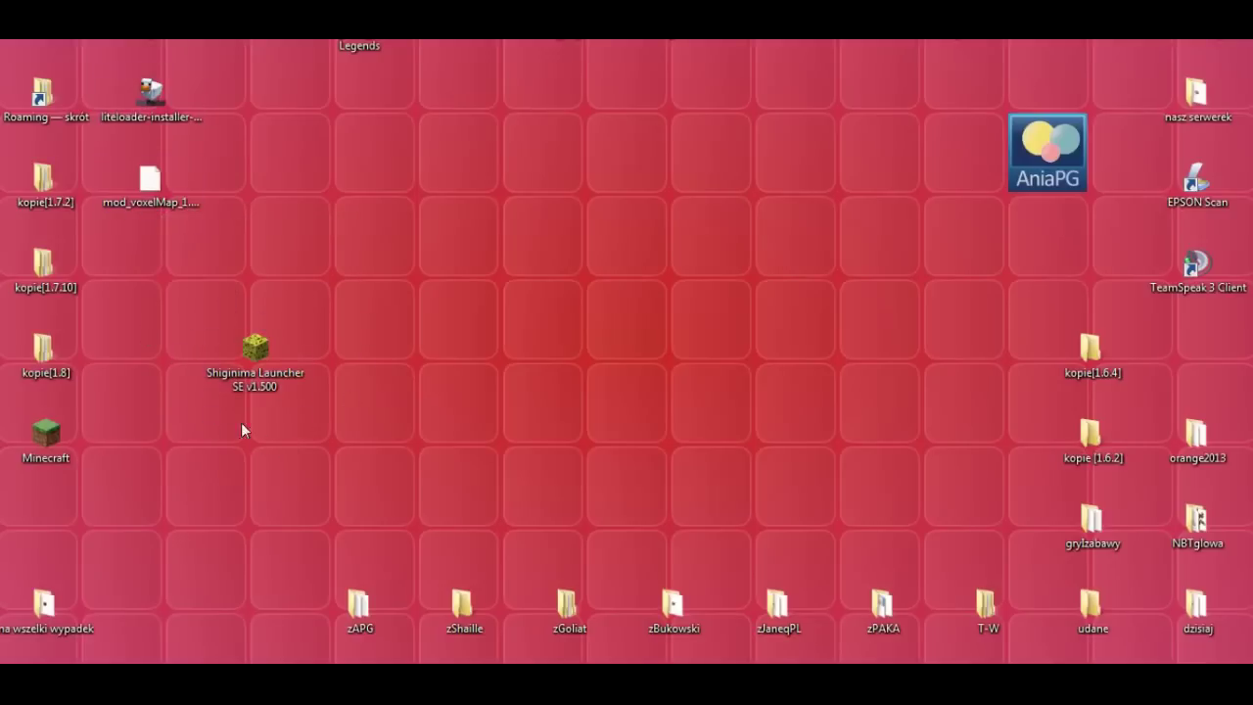
{"action": "left_click_drag", "start_coordinate": [256, 351], "coordinate": [281, 592]}
{"action": "left_click", "coordinate": [310, 537]}
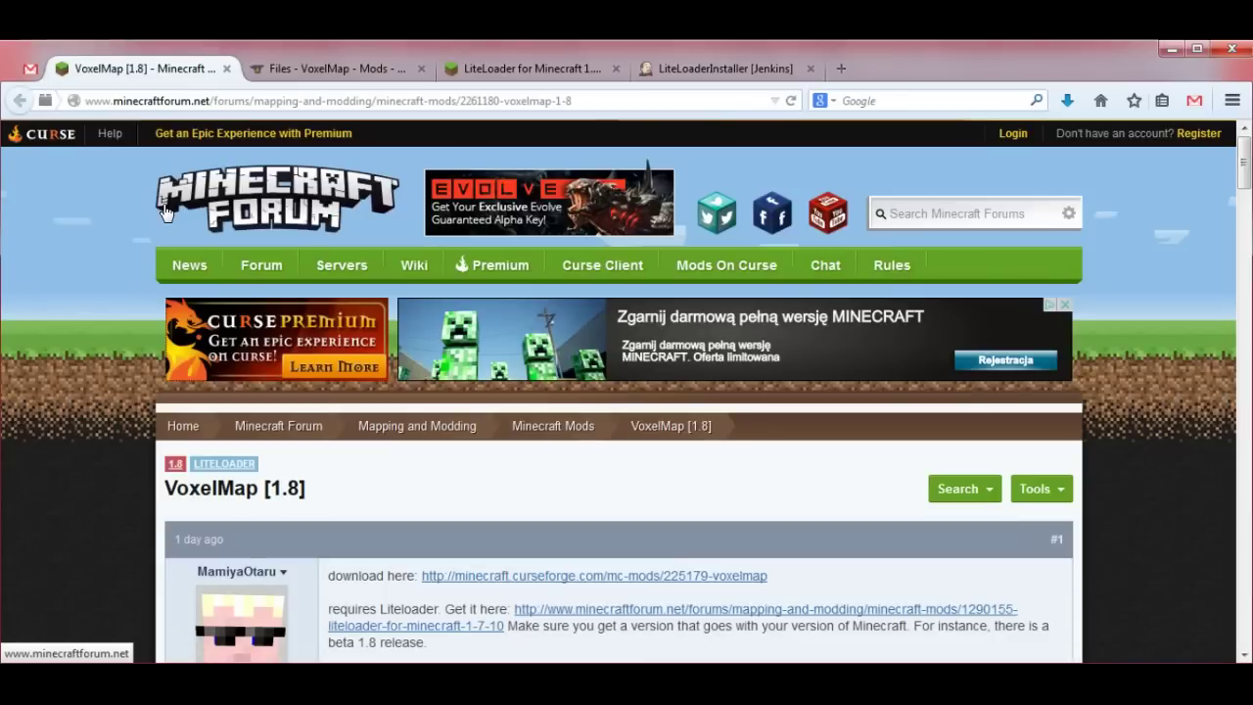
- Examine the download link in the VoxelMap [1.8] forum post and view the mod's files page on CurseForge
{"action": "scroll", "coordinate": [132, 294], "scroll_direction": "down", "scroll_amount": 3}
{"action": "left_click", "coordinate": [208, 424]}
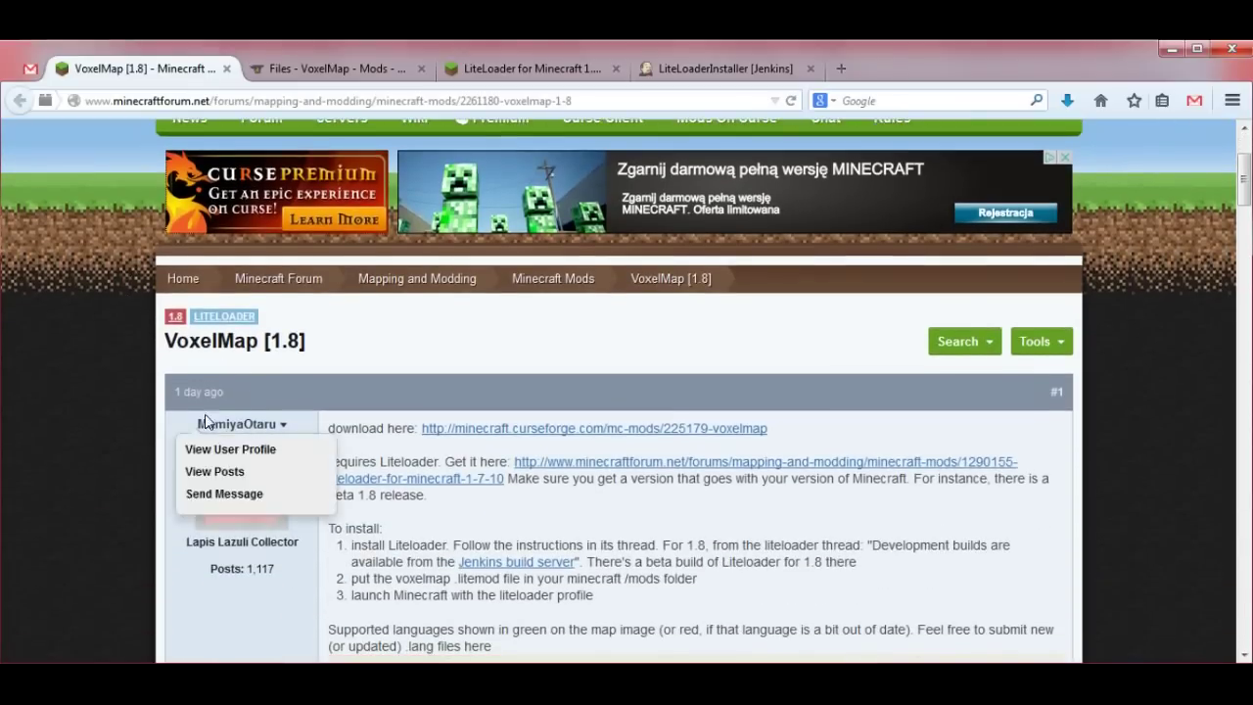
{"action": "left_click_drag", "start_coordinate": [314, 344], "coordinate": [163, 345]}
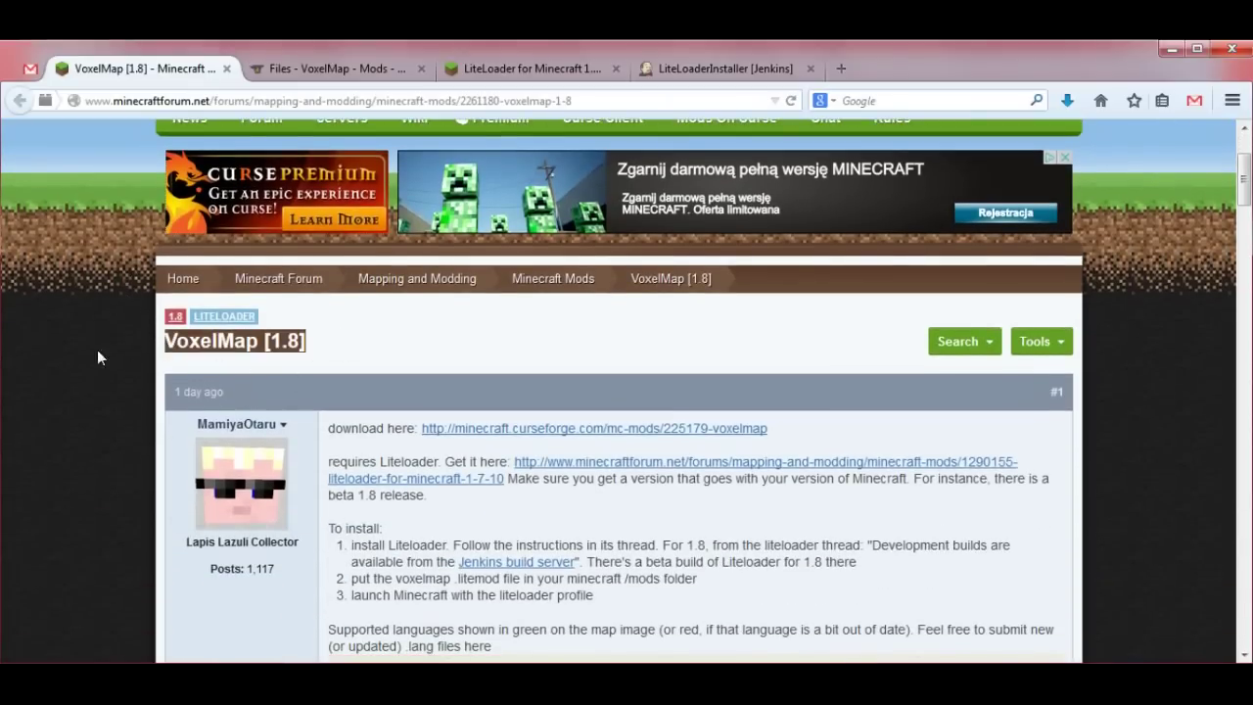
{"action": "scroll", "coordinate": [29, 352], "scroll_direction": "down", "scroll_amount": 2}
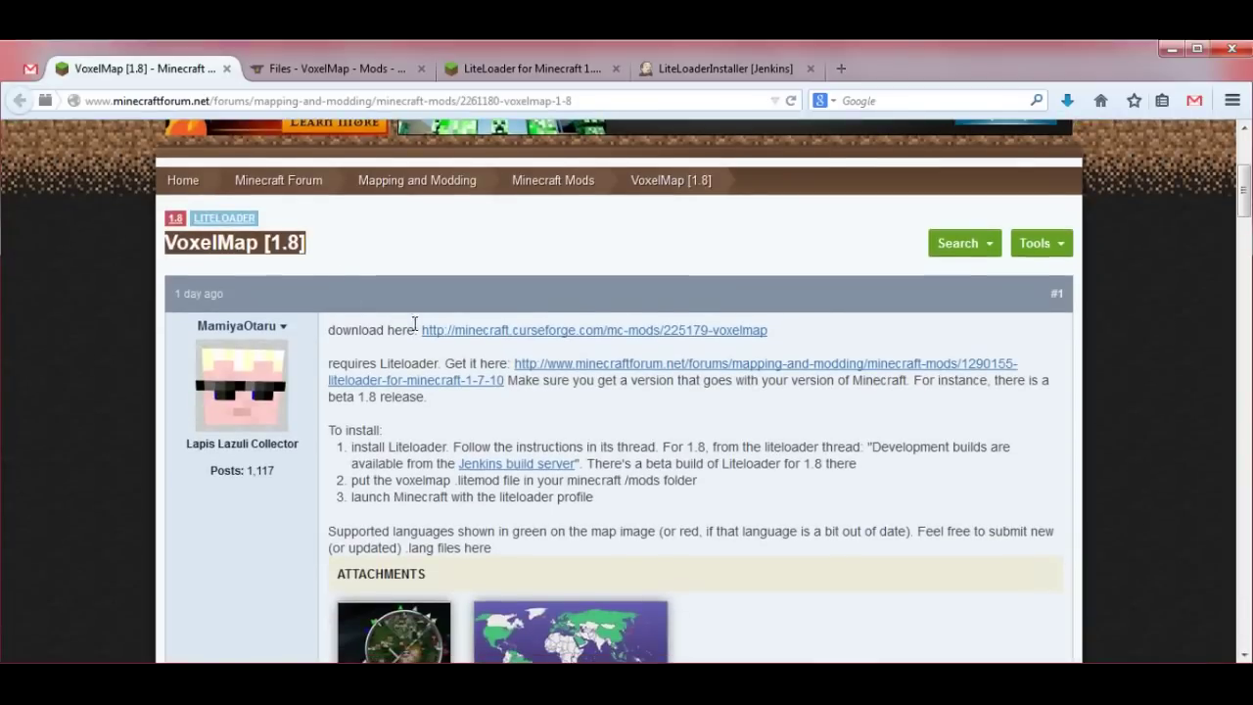
{"action": "left_click_drag", "start_coordinate": [327, 330], "coordinate": [417, 335]}
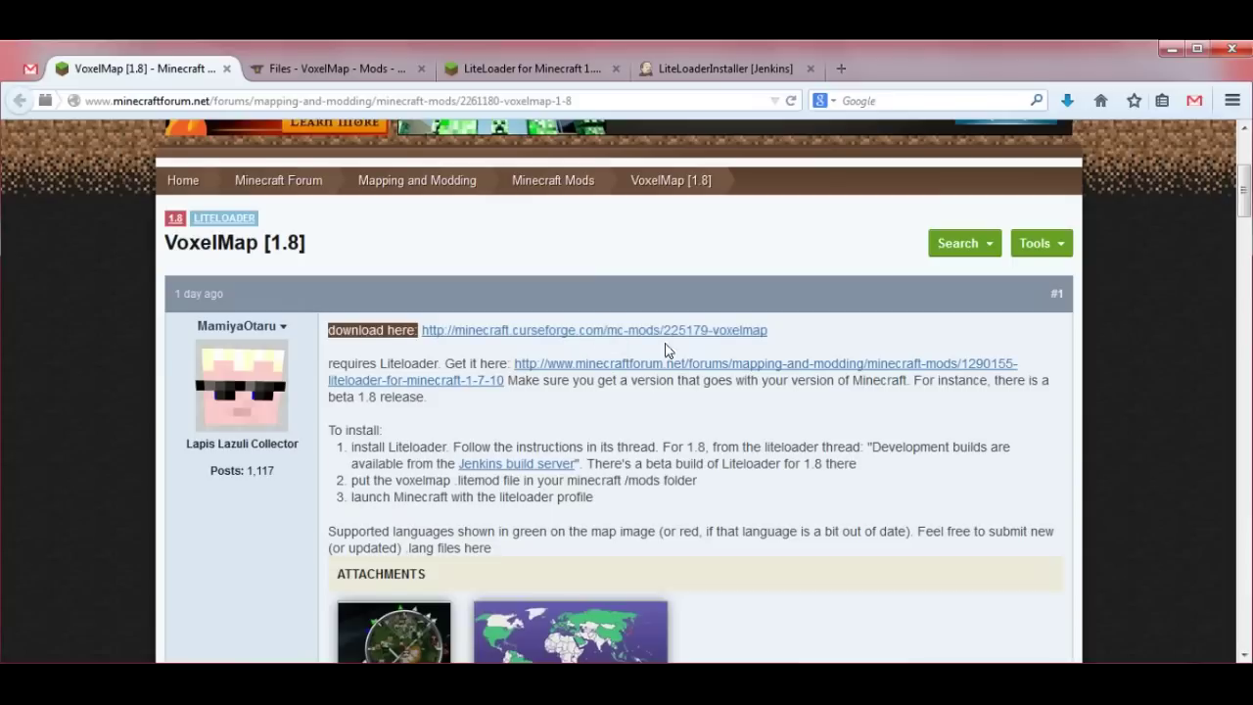
{"action": "left_click_drag", "start_coordinate": [769, 333], "coordinate": [433, 342]}
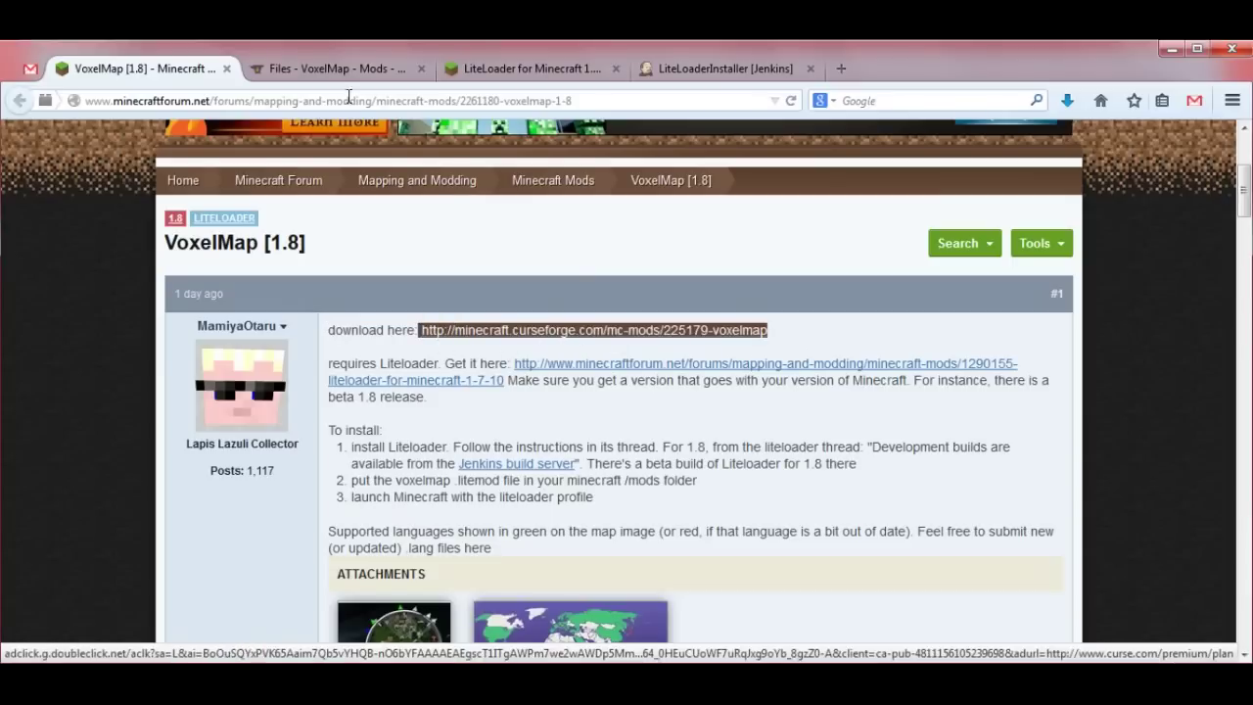
{"action": "left_click", "coordinate": [327, 67]}
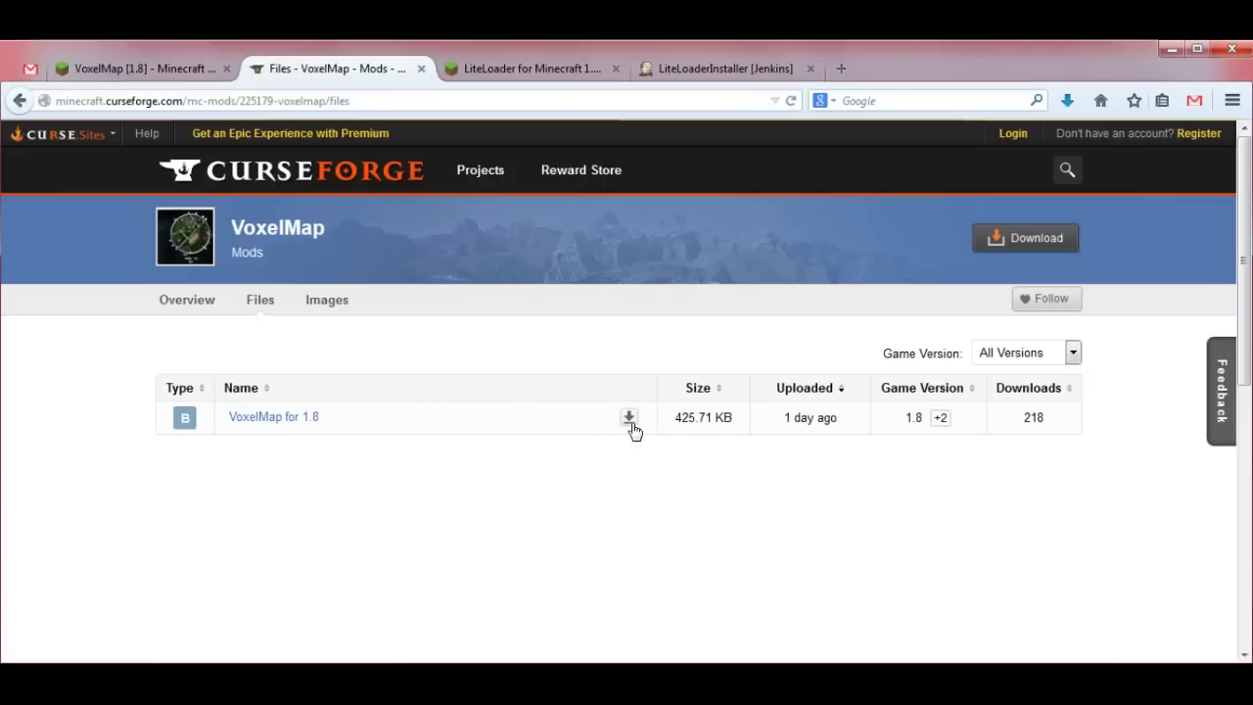
- Check the LiteLoader requirement and its link in the VoxelMap post, and view the linked LiteLoader for Minecraft 1.7.10 thread
{"action": "left_click", "coordinate": [143, 68]}
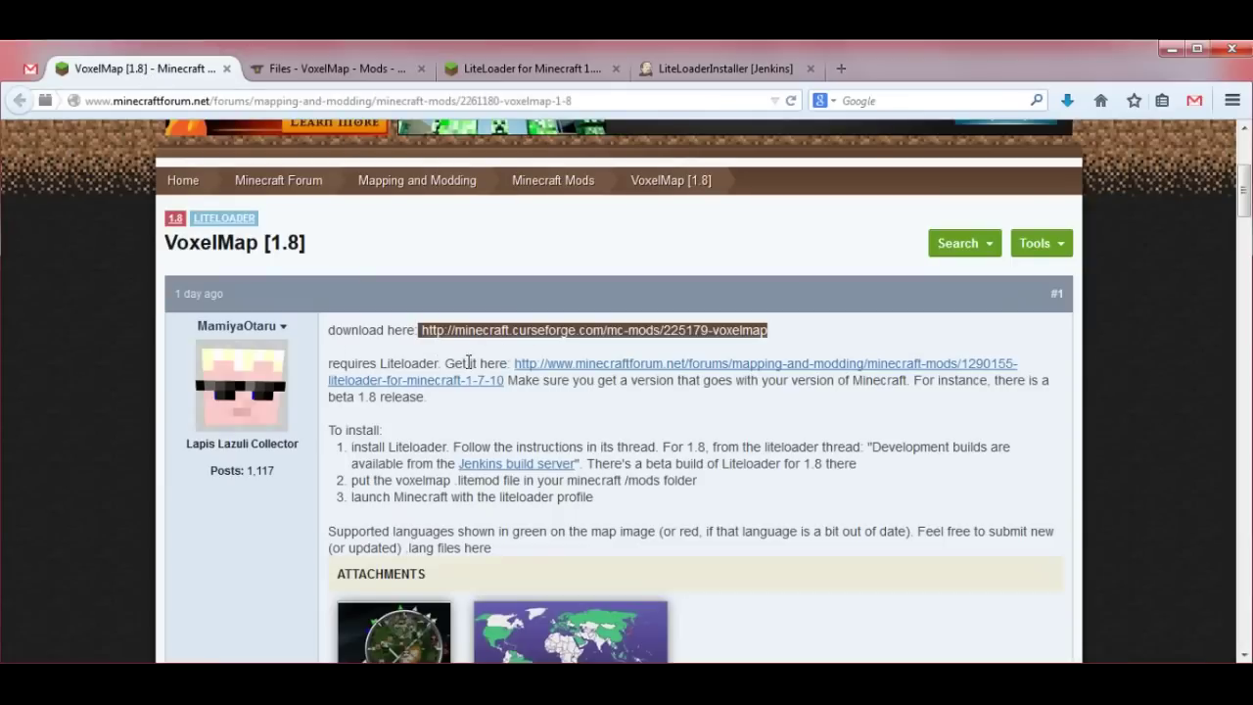
{"action": "left_click_drag", "start_coordinate": [442, 363], "coordinate": [345, 368]}
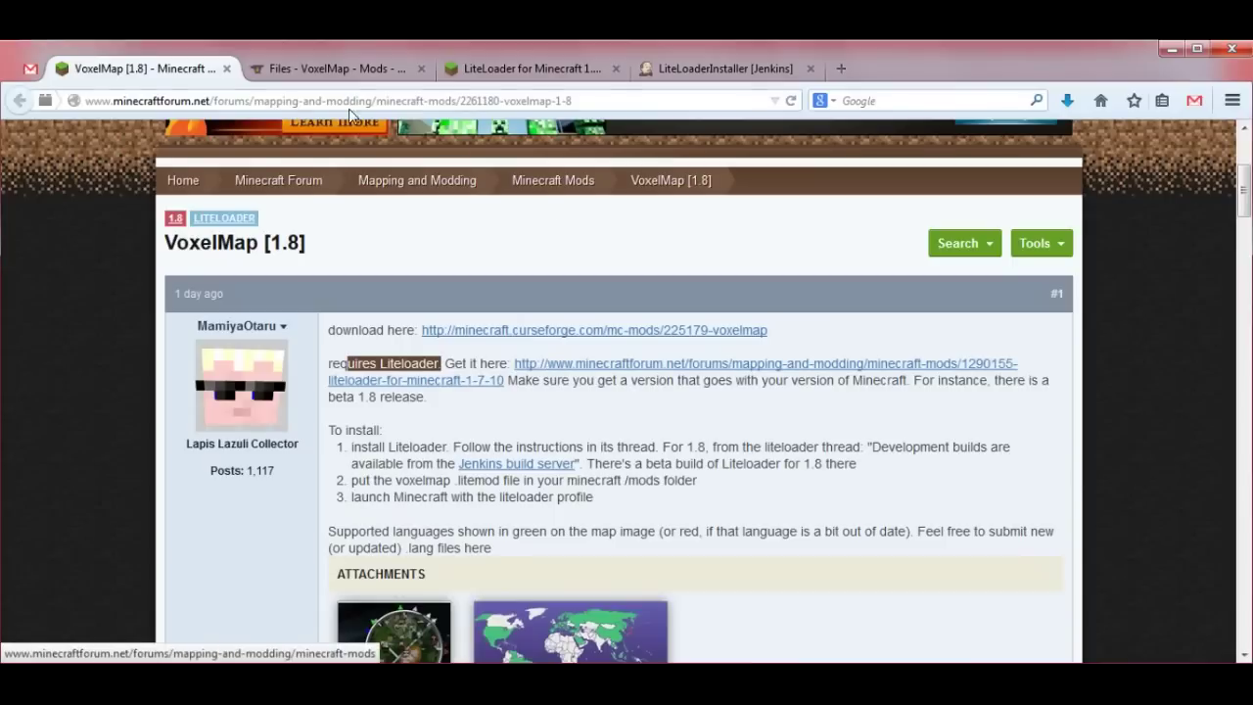
{"action": "left_click", "coordinate": [508, 74]}
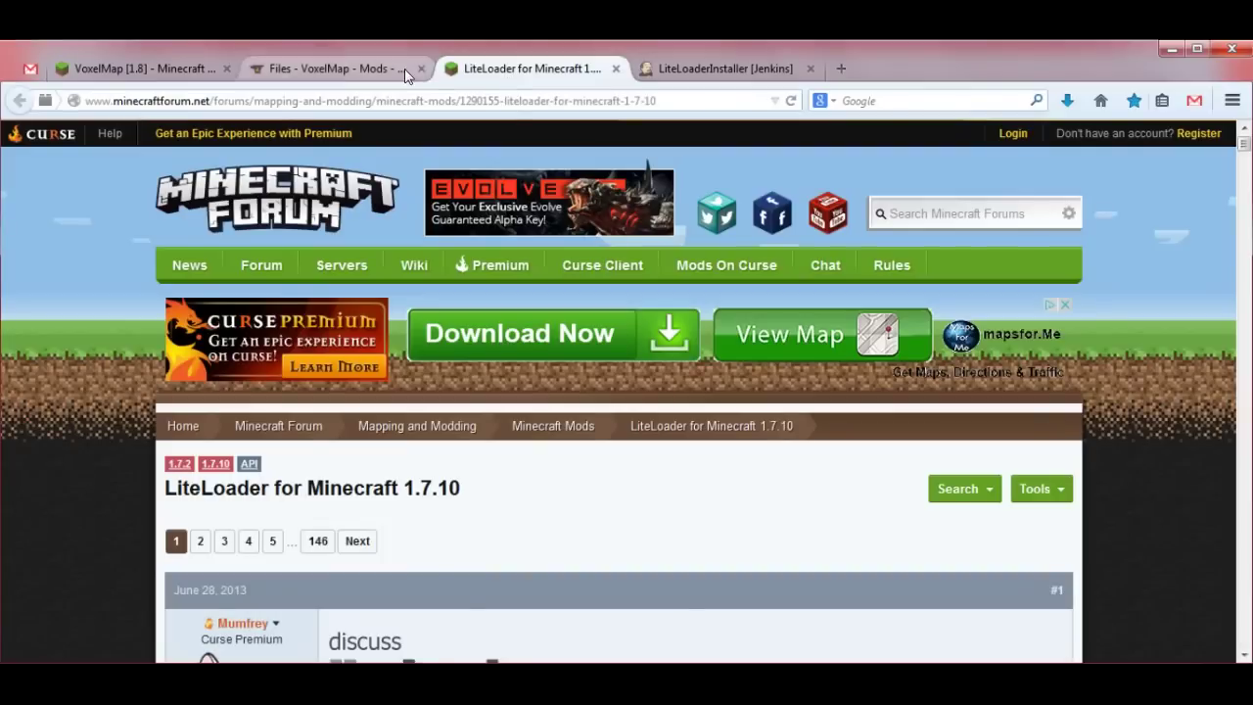
{"action": "left_click", "coordinate": [175, 71]}
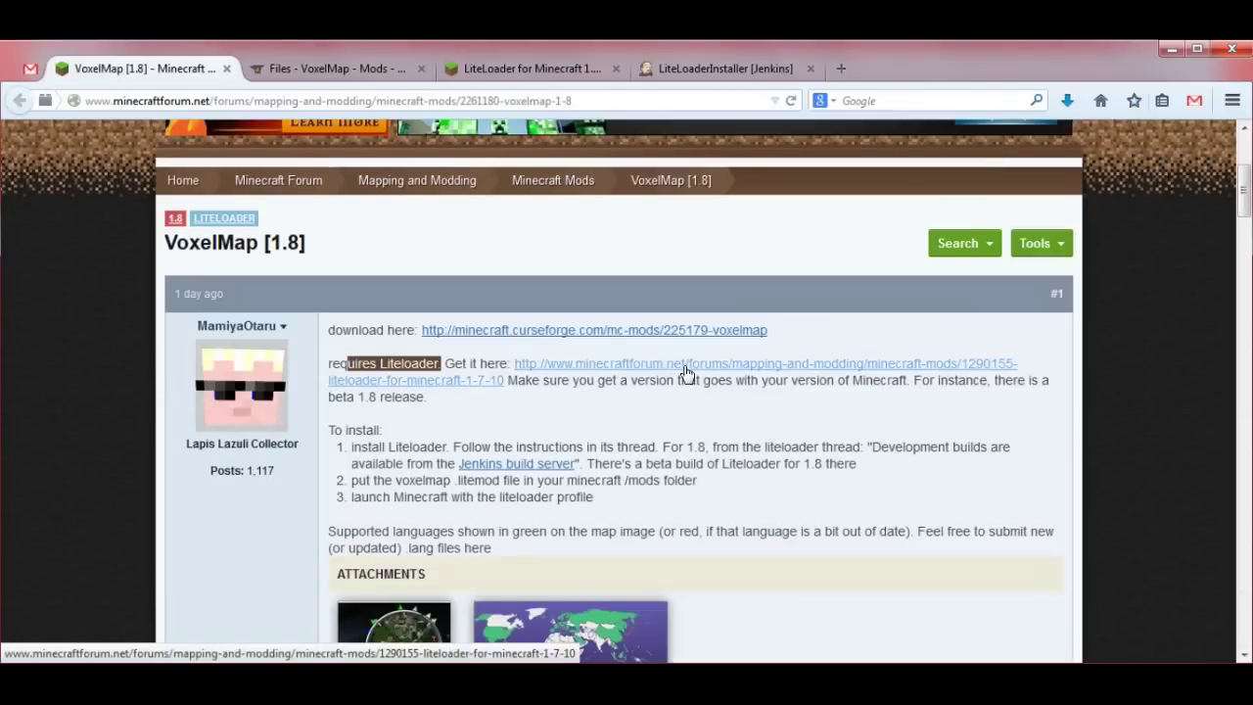
{"action": "left_click", "coordinate": [507, 72]}
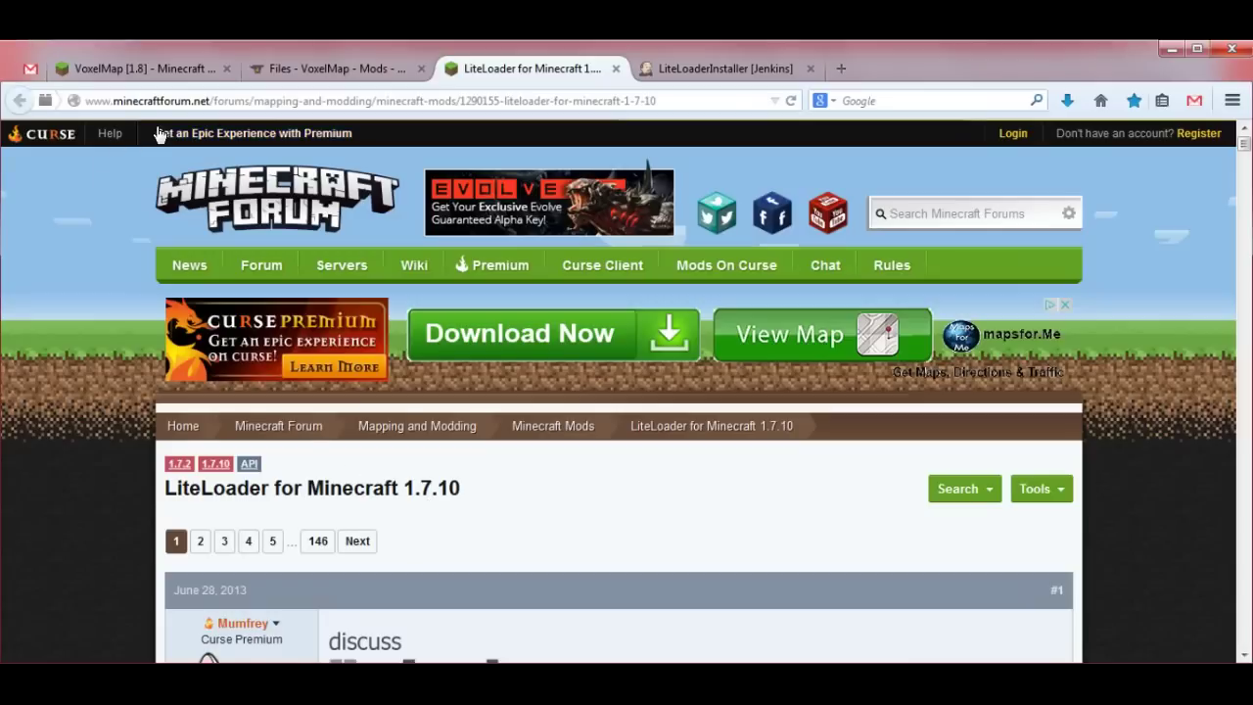
{"action": "left_click", "coordinate": [153, 62]}
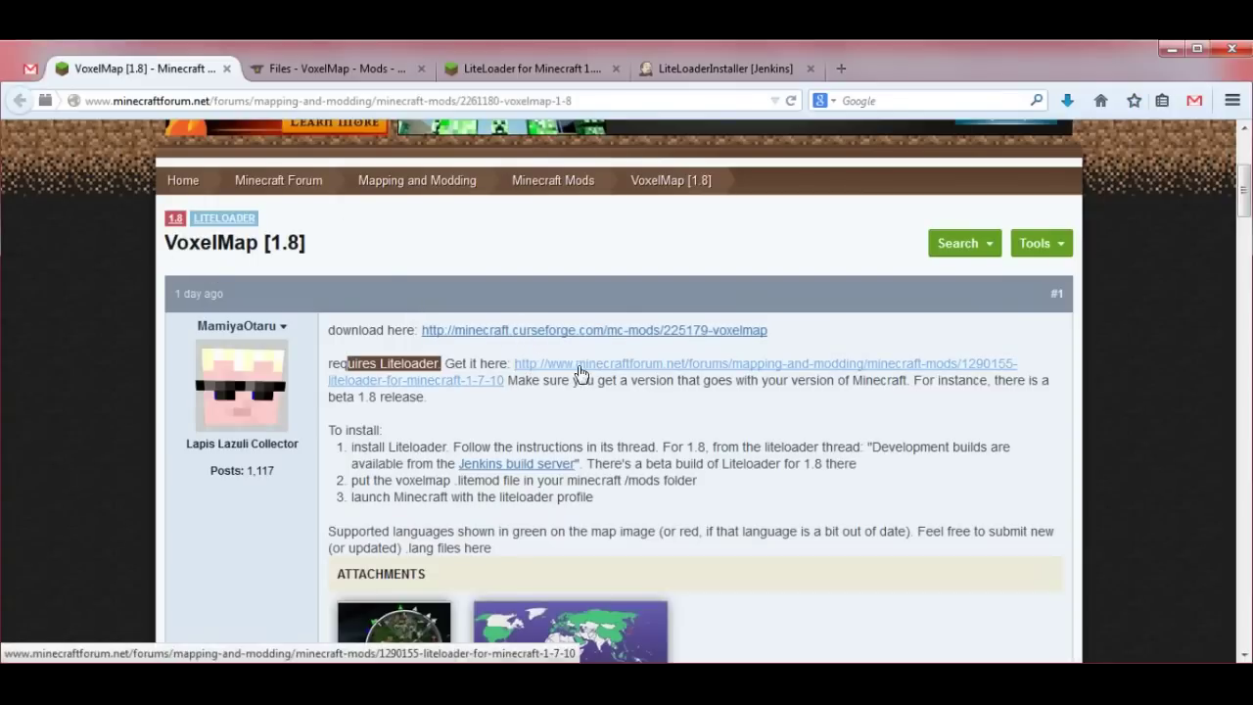
{"action": "left_click", "coordinate": [507, 65]}
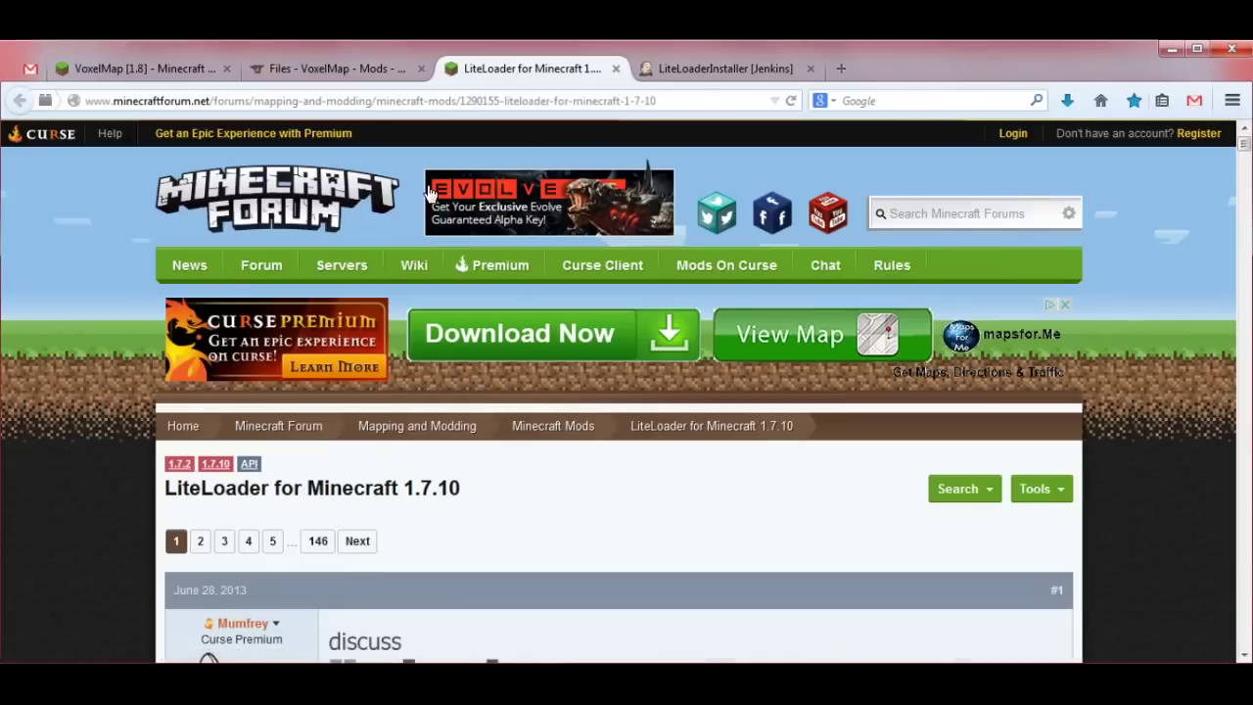
- Find the download links in the LiteLoader thread and examine the development builds' compatibility with Minecraft 1.8
{"action": "scroll", "coordinate": [382, 349], "scroll_direction": "down", "scroll_amount": 2}
{"action": "scroll", "coordinate": [382, 348], "scroll_direction": "down", "scroll_amount": 12}
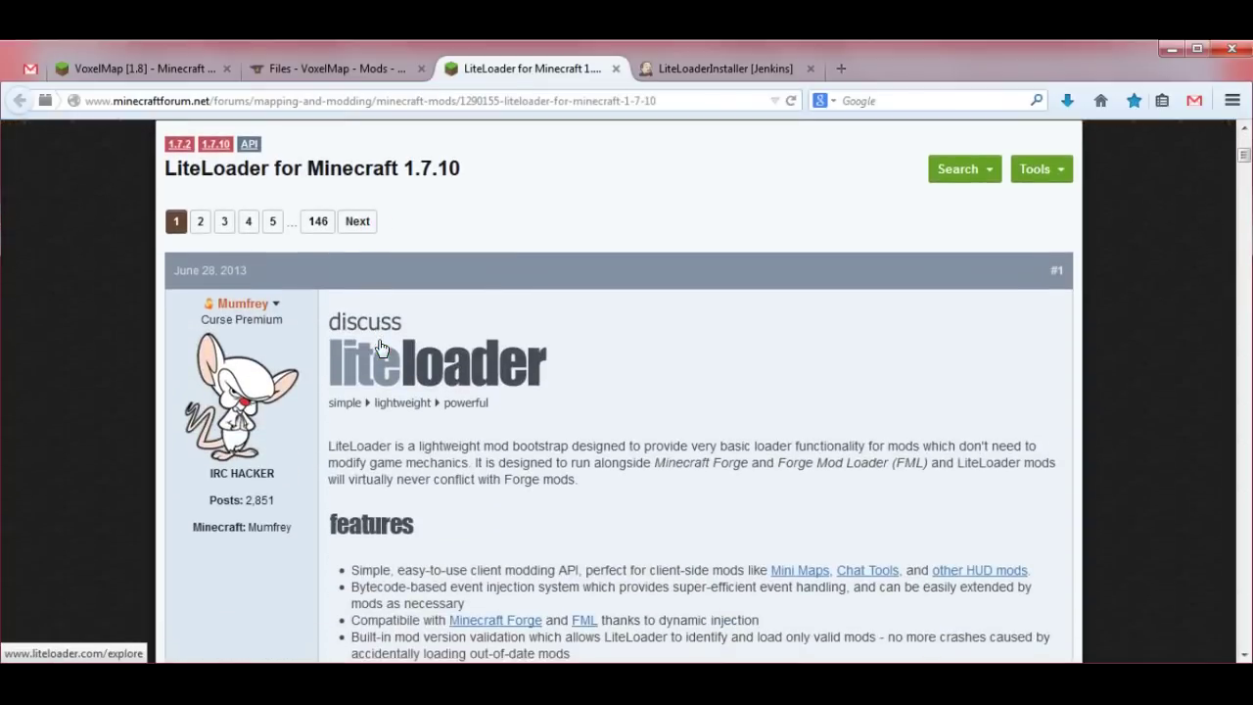
{"action": "scroll", "coordinate": [264, 362], "scroll_direction": "down", "scroll_amount": 14}
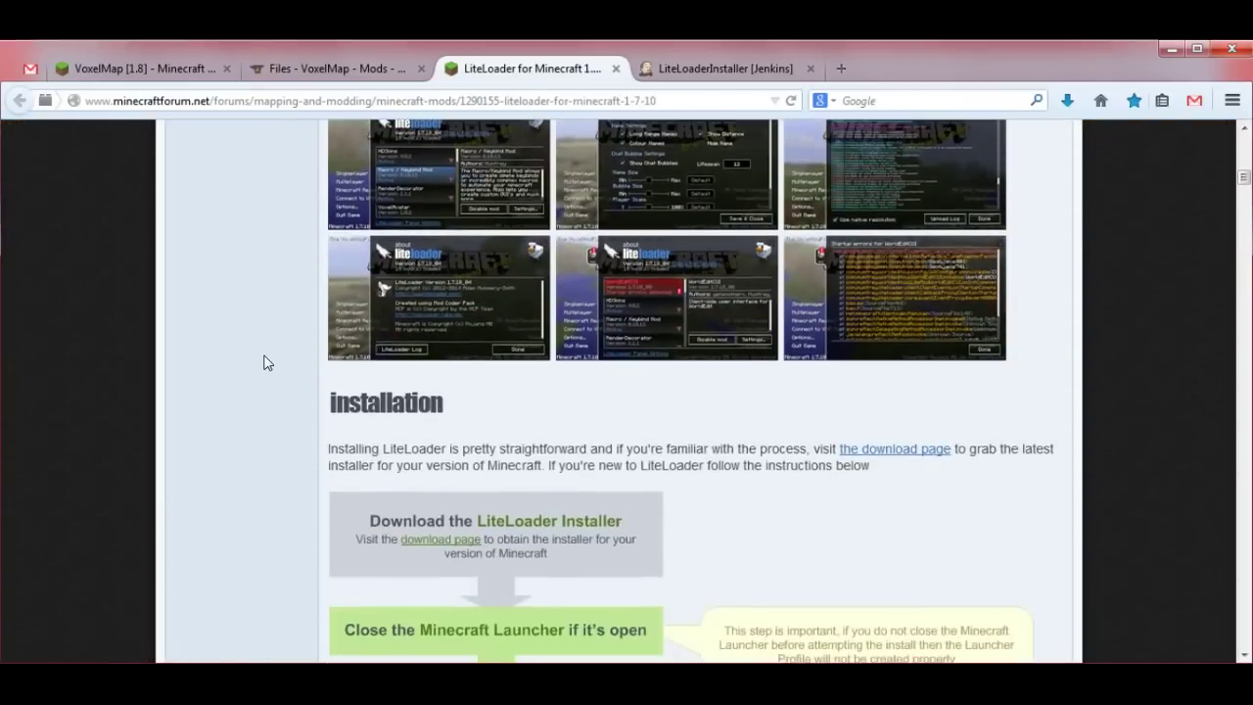
{"action": "scroll", "coordinate": [263, 362], "scroll_direction": "down", "scroll_amount": 12}
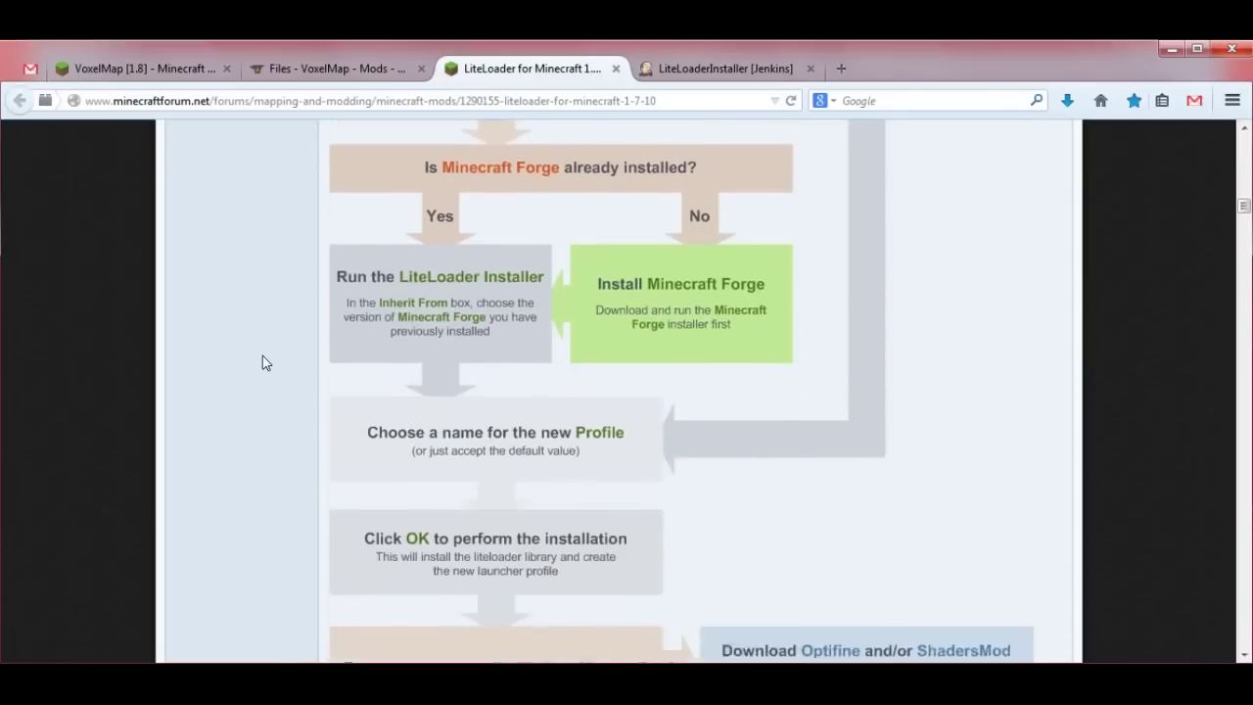
{"action": "scroll", "coordinate": [262, 362], "scroll_direction": "down", "scroll_amount": 4}
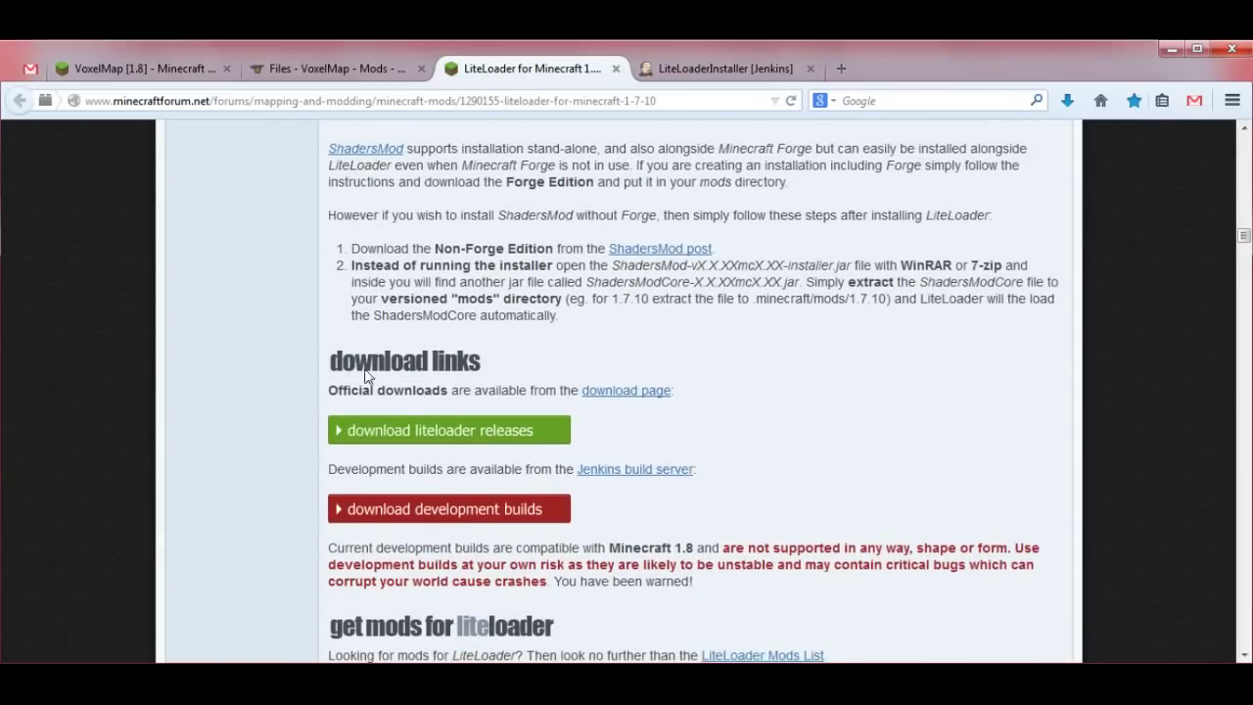
{"action": "left_click", "coordinate": [359, 369], "text": "shift"}
{"action": "left_click", "coordinate": [531, 345]}
{"action": "scroll", "coordinate": [430, 372], "scroll_direction": "down", "scroll_amount": 1}
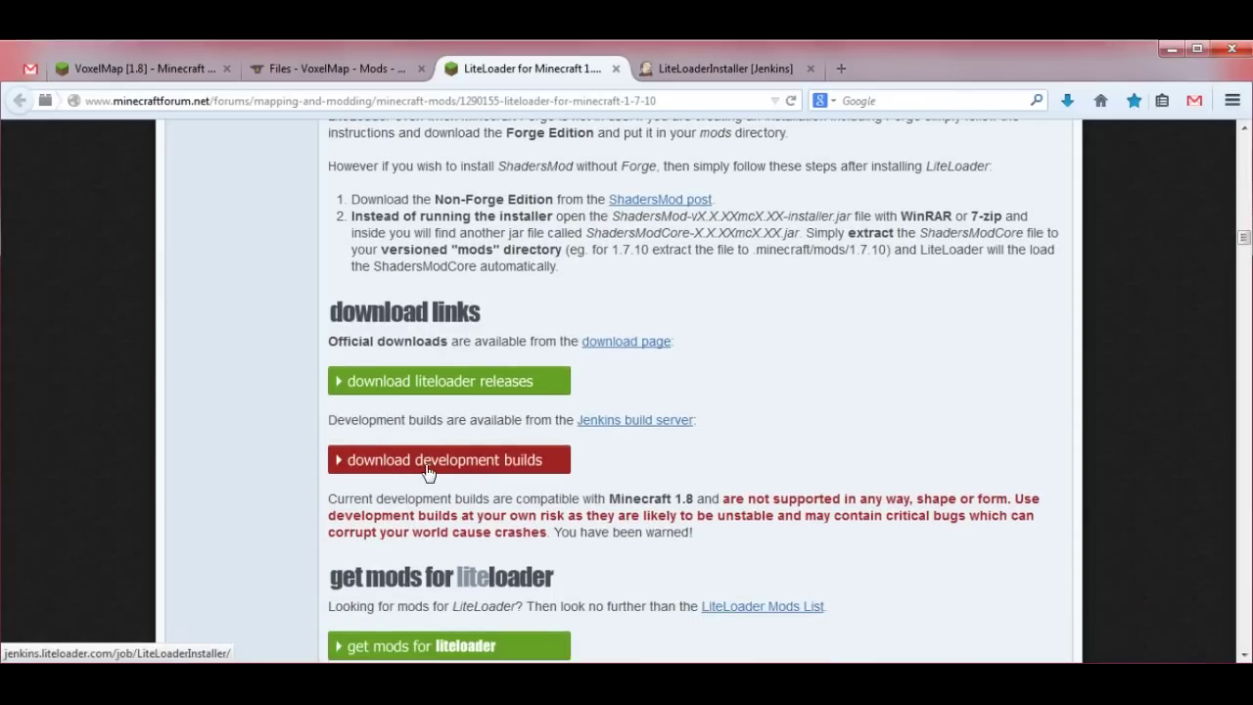
{"action": "scroll", "coordinate": [434, 470], "scroll_direction": "down", "scroll_amount": 2}
{"action": "left_click_drag", "start_coordinate": [692, 401], "coordinate": [609, 404]}
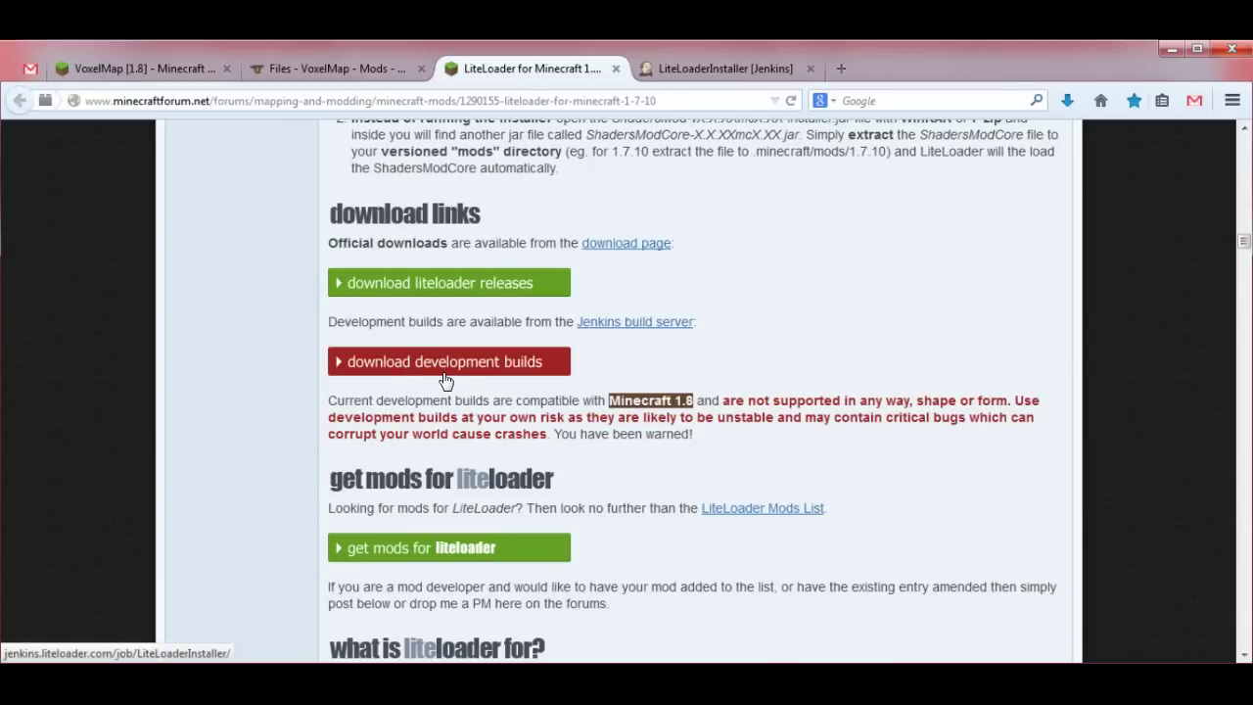
- View the LiteLoaderInstaller page on Jenkins and examine the exe and jar downloads of the 1.8.0-00-SNAPSHOT installer
{"action": "left_click", "coordinate": [707, 69]}
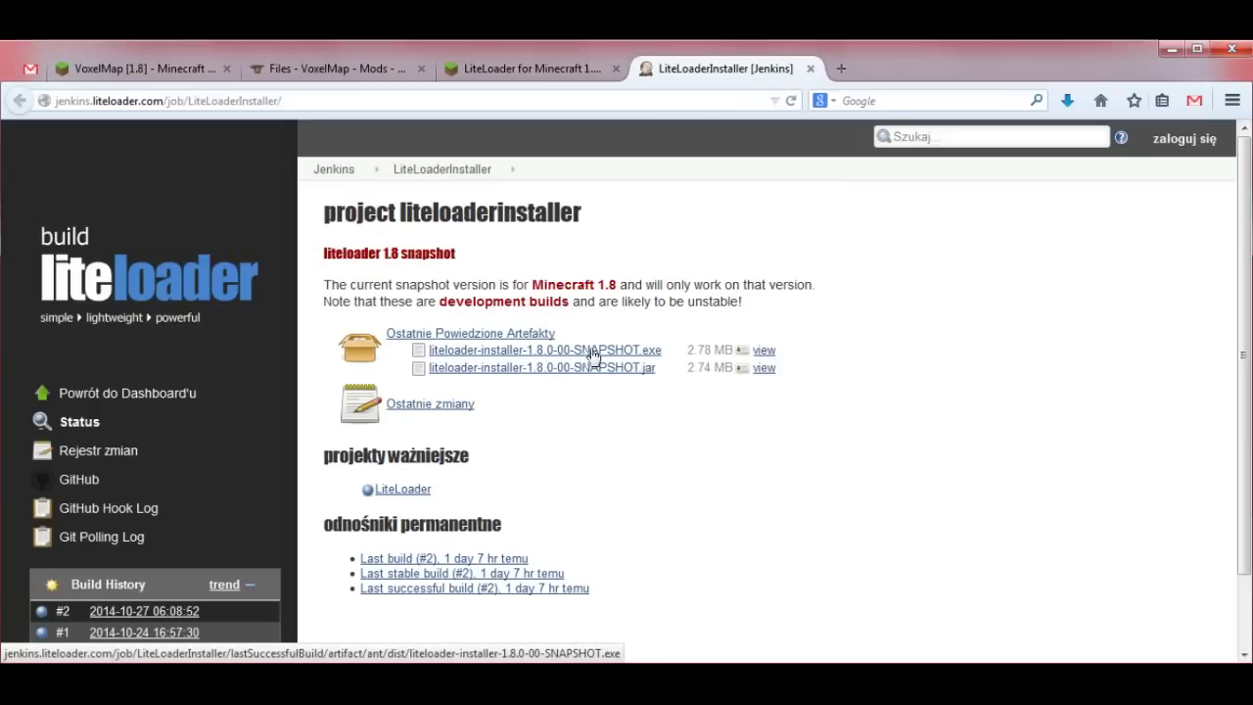
{"action": "left_click_drag", "start_coordinate": [670, 355], "coordinate": [431, 354]}
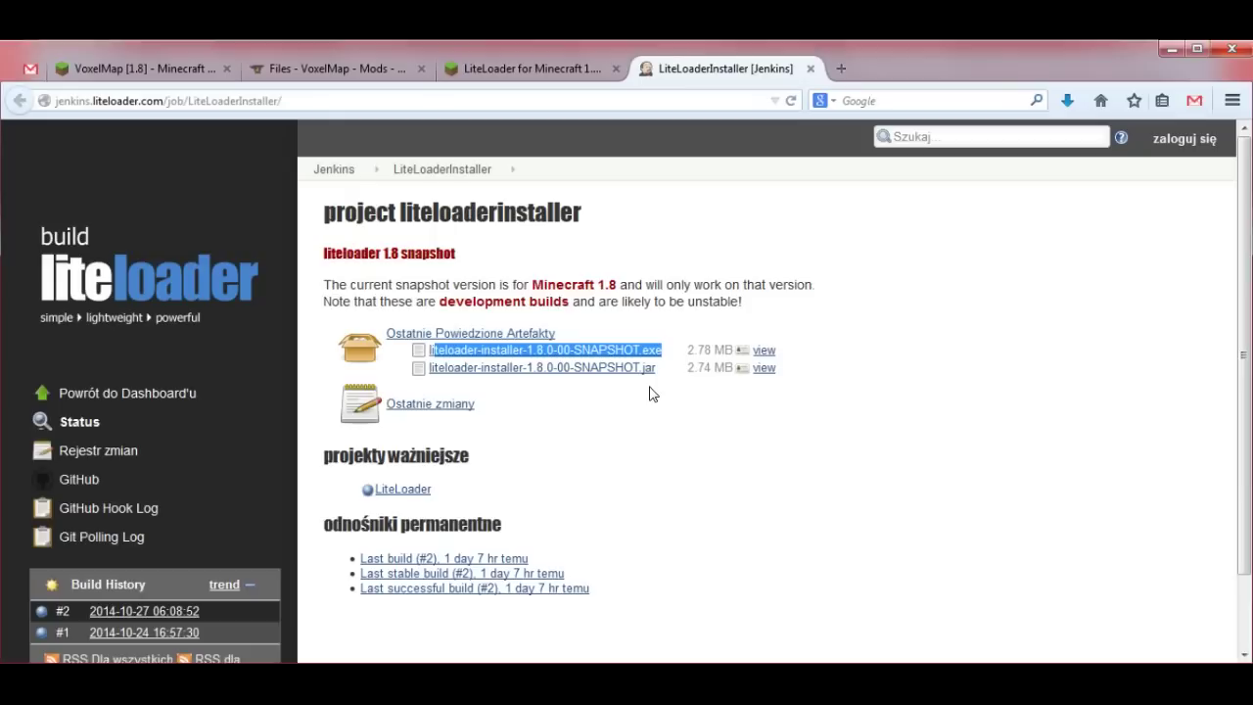
{"action": "left_click", "coordinate": [678, 433]}
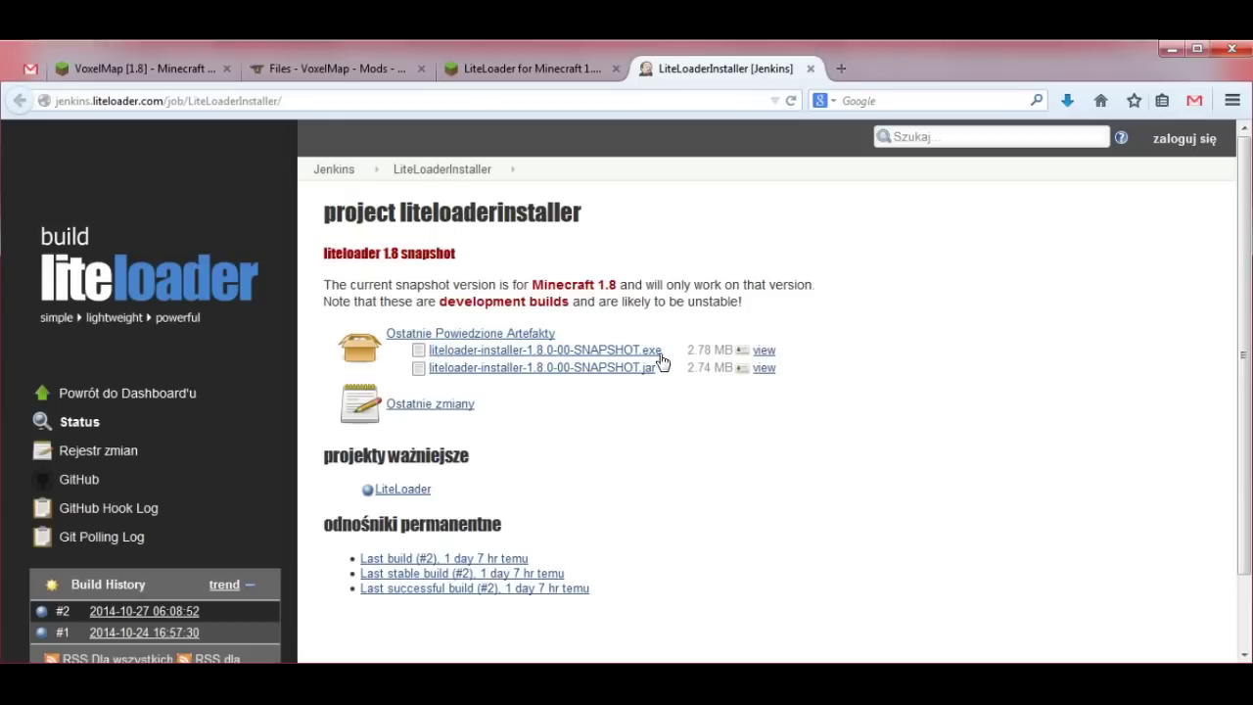
{"action": "left_click_drag", "start_coordinate": [663, 354], "coordinate": [643, 355]}
{"action": "left_click_drag", "start_coordinate": [663, 370], "coordinate": [642, 370]}
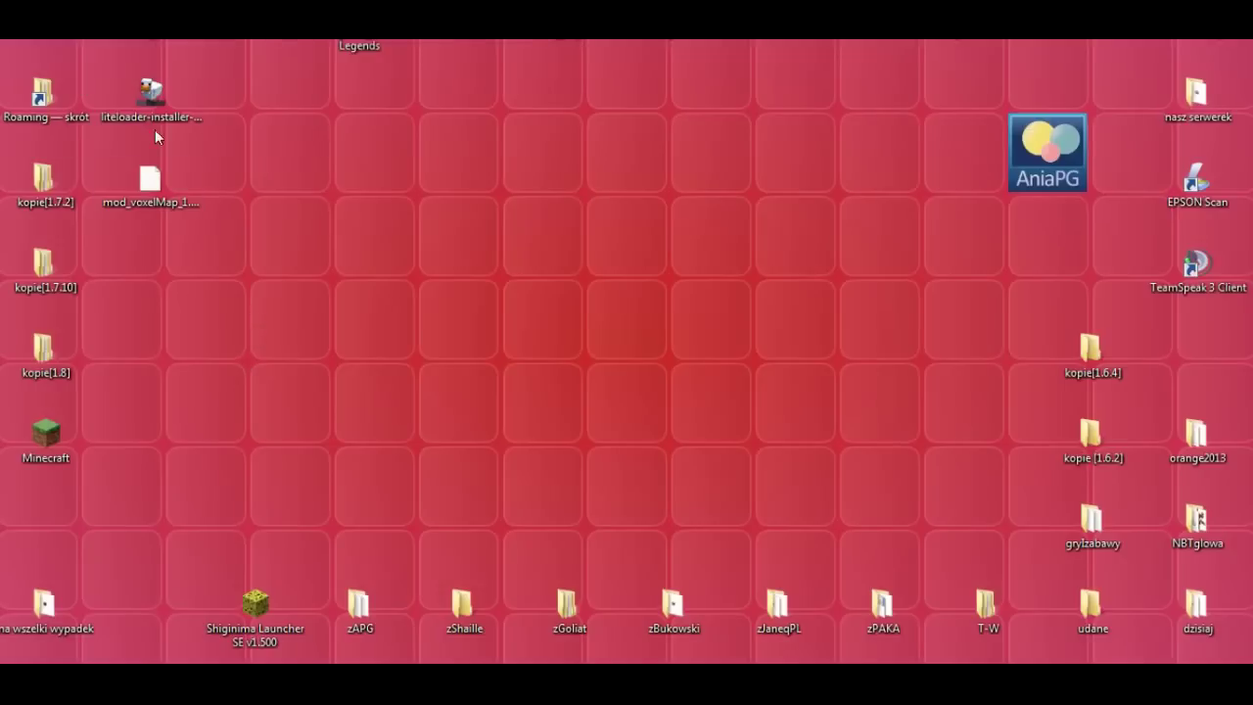
- Shift the VoxelMap mod file and LiteLoader installer down one place on the desktop, and open the Roaming folder
{"action": "left_click_drag", "start_coordinate": [154, 191], "coordinate": [154, 269]}
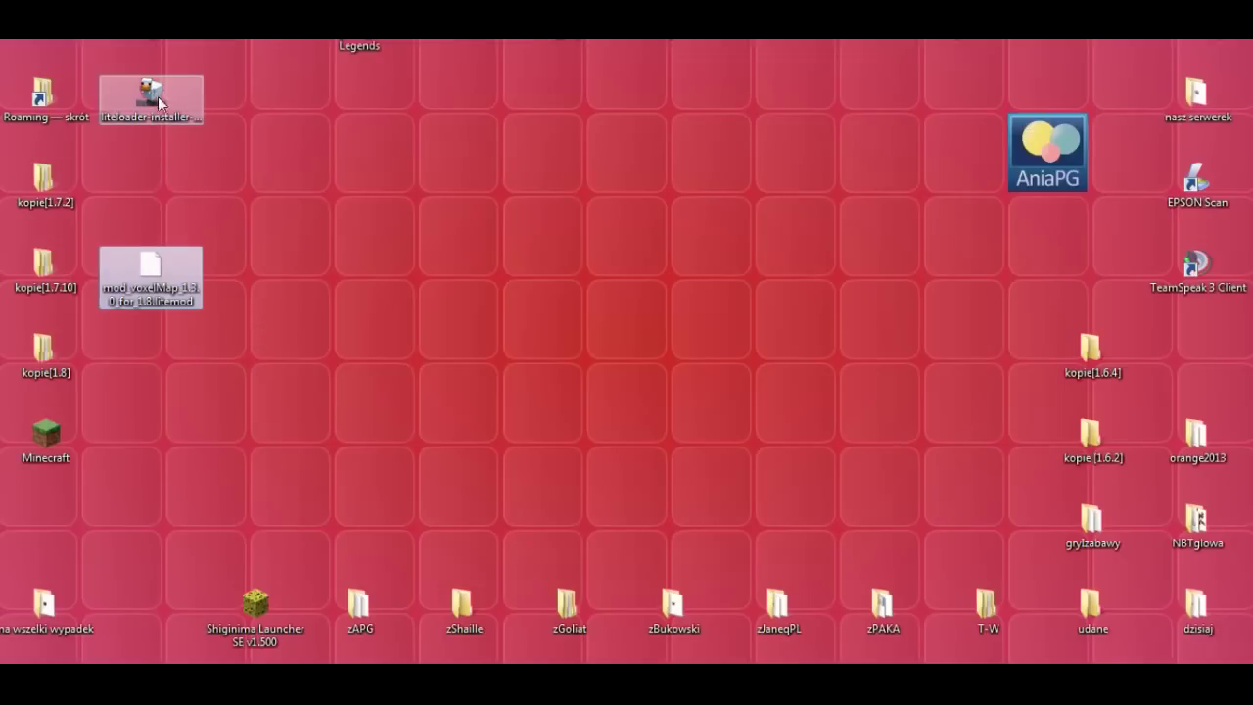
{"action": "left_click_drag", "start_coordinate": [159, 89], "coordinate": [160, 182]}
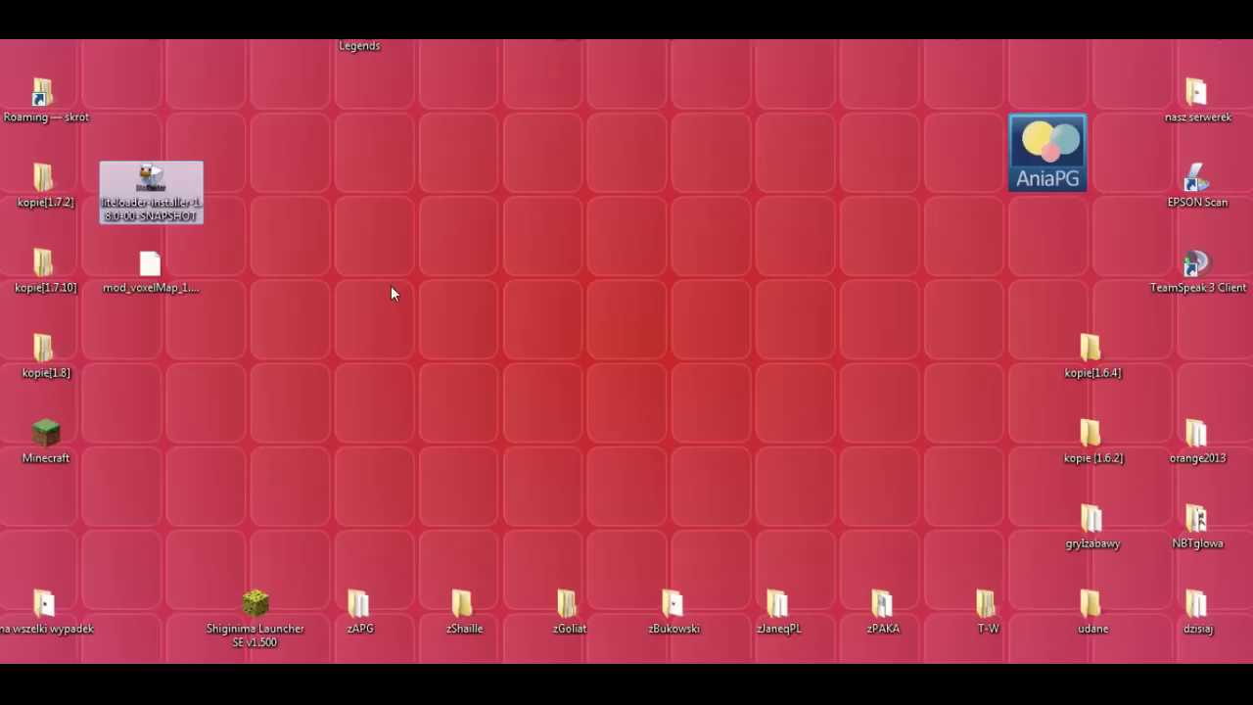
{"action": "double_click", "coordinate": [79, 119]}
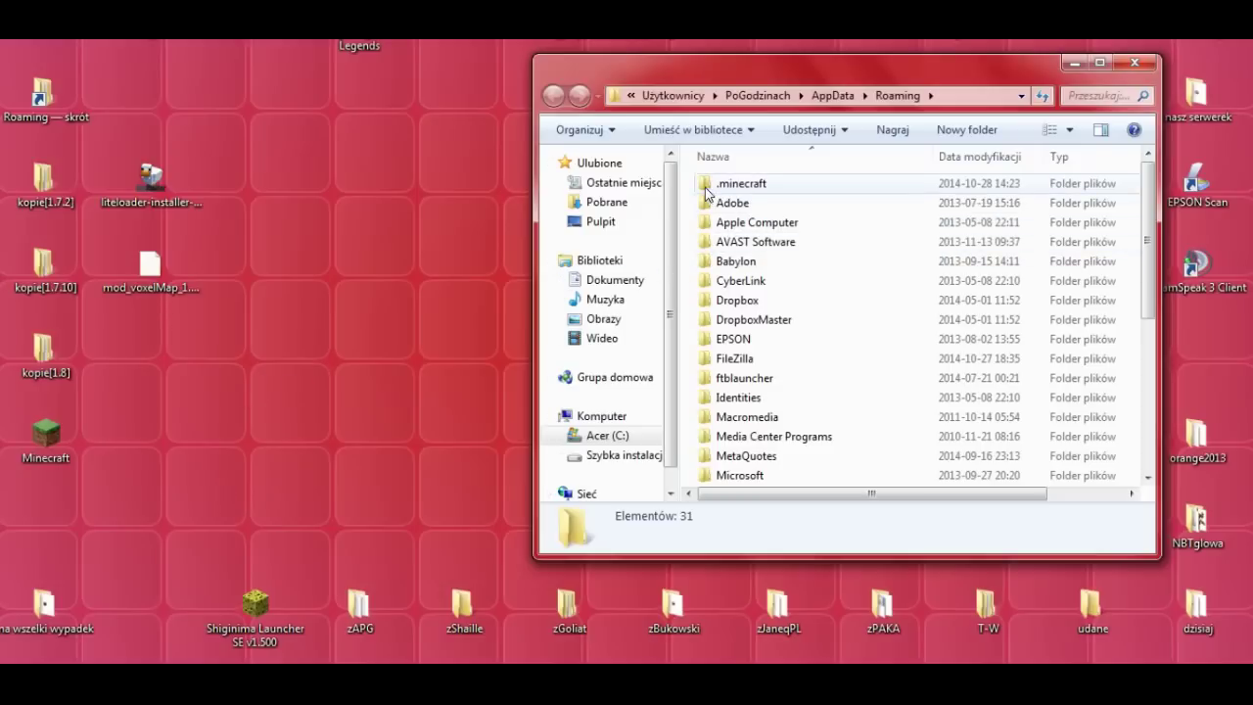
{"action": "mouse_move", "coordinate": [707, 191]}
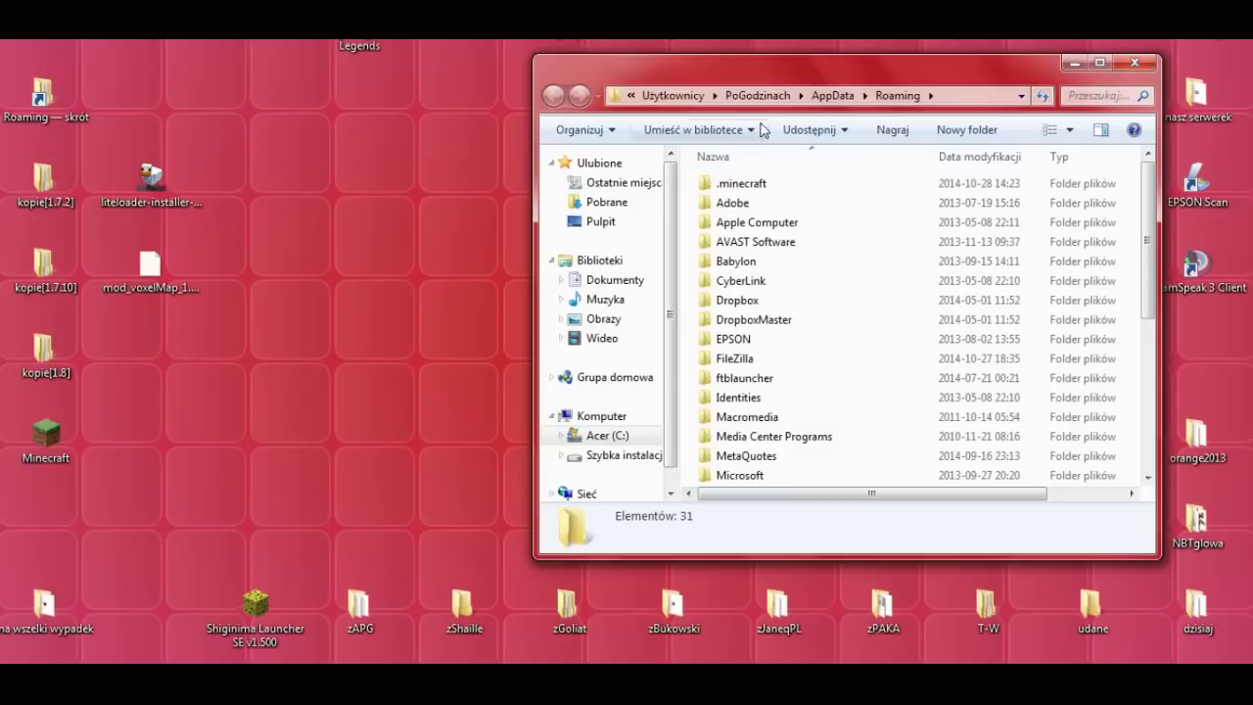
{"action": "left_click_drag", "start_coordinate": [777, 67], "coordinate": [813, 88]}
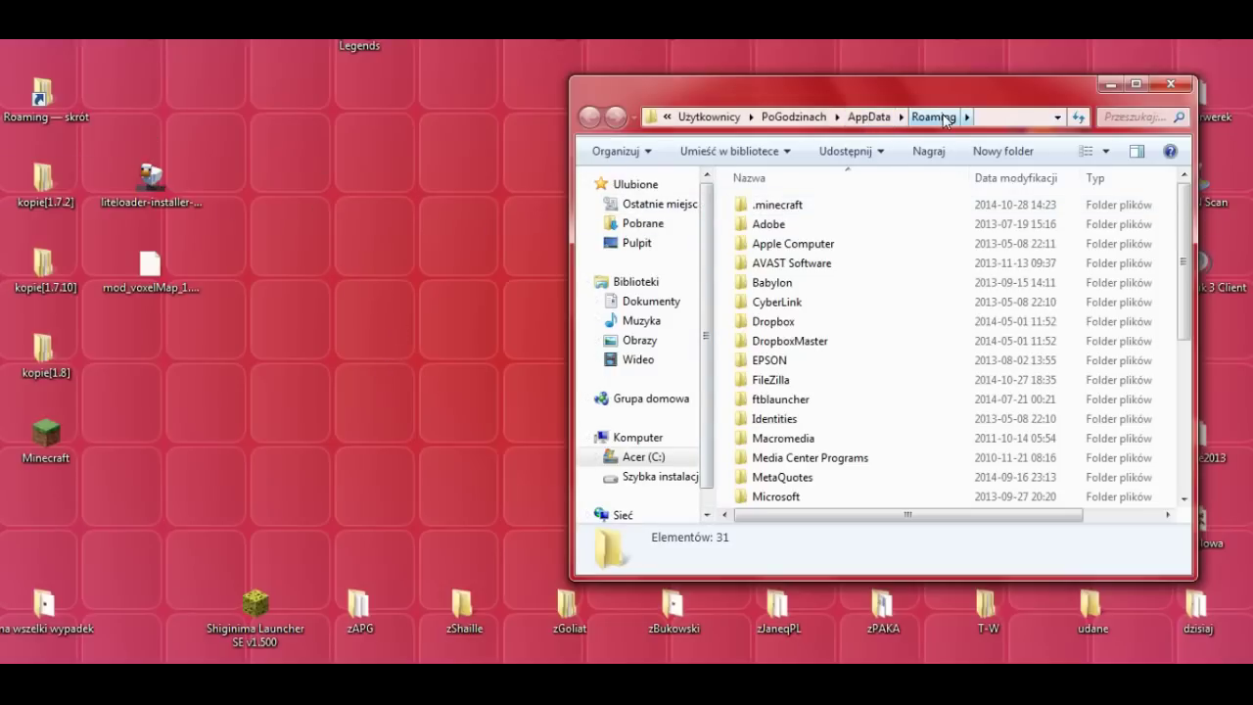
- Run the LiteLoader 1.8.0-00-SNAPSHOT installer despite the security warning and place its window beside the Roaming folder window
{"action": "double_click", "coordinate": [152, 184]}
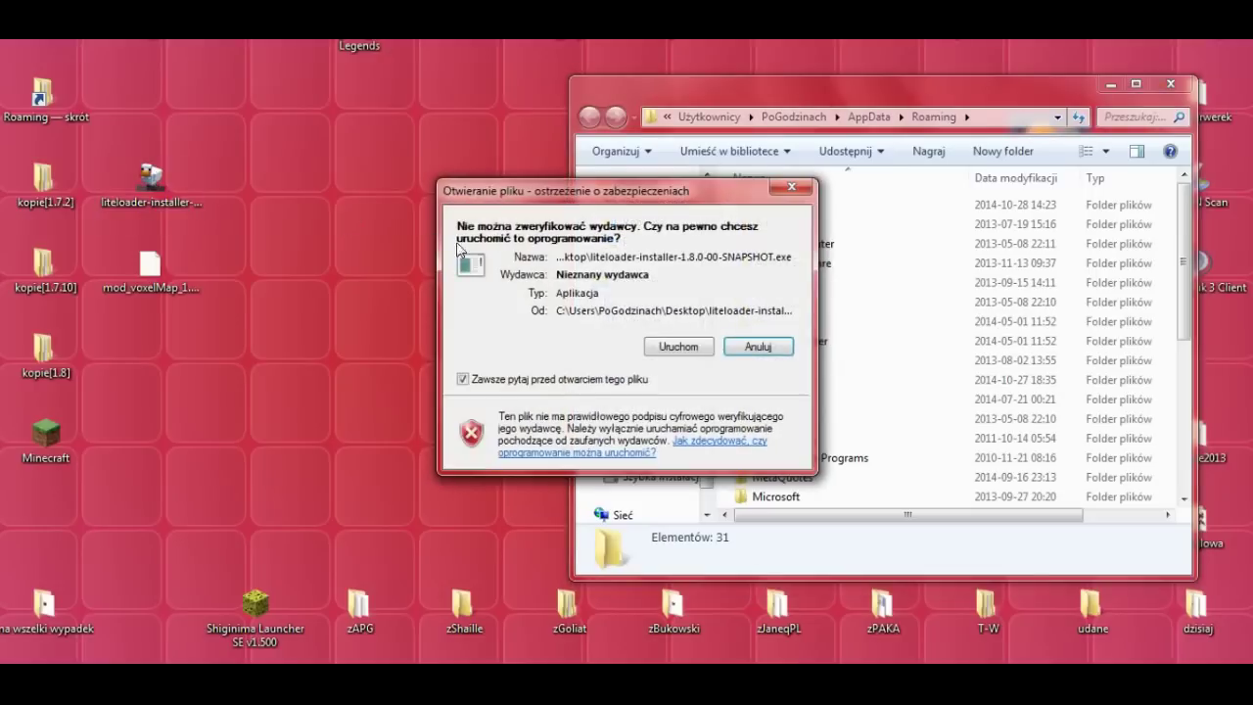
{"action": "left_click", "coordinate": [664, 347]}
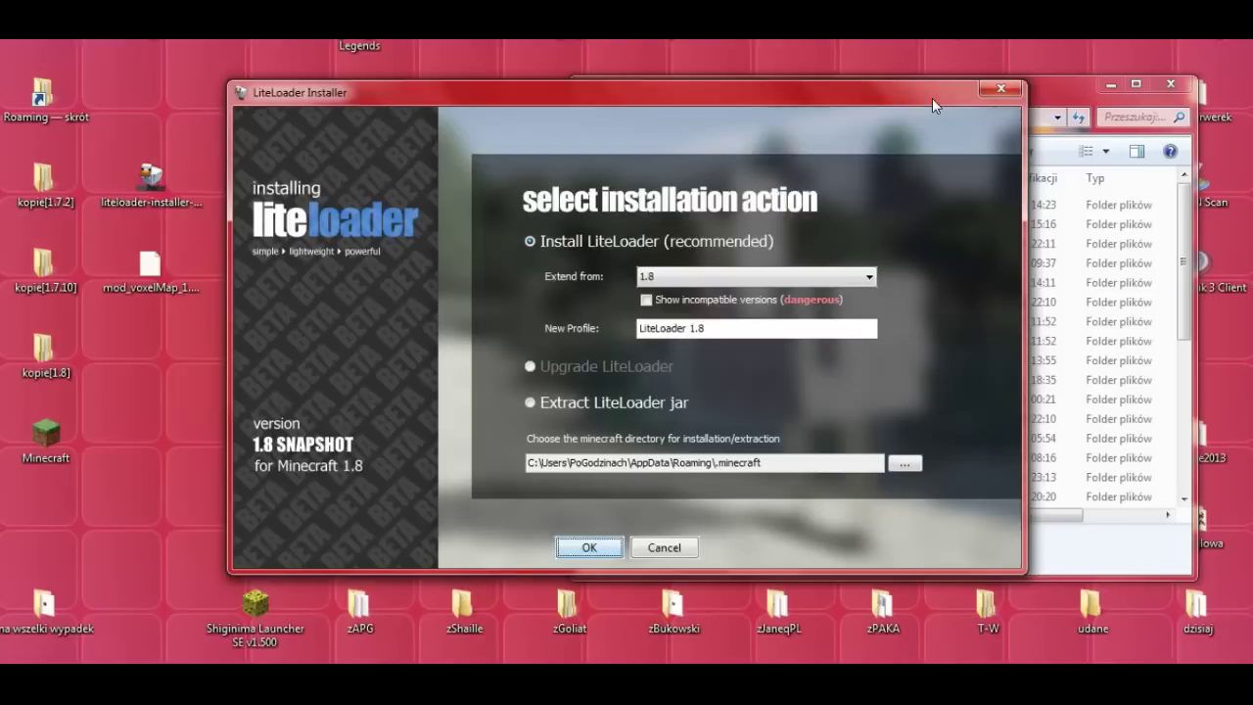
{"action": "left_click_drag", "start_coordinate": [932, 98], "coordinate": [713, 148]}
{"action": "left_click_drag", "start_coordinate": [984, 91], "coordinate": [1134, 88]}
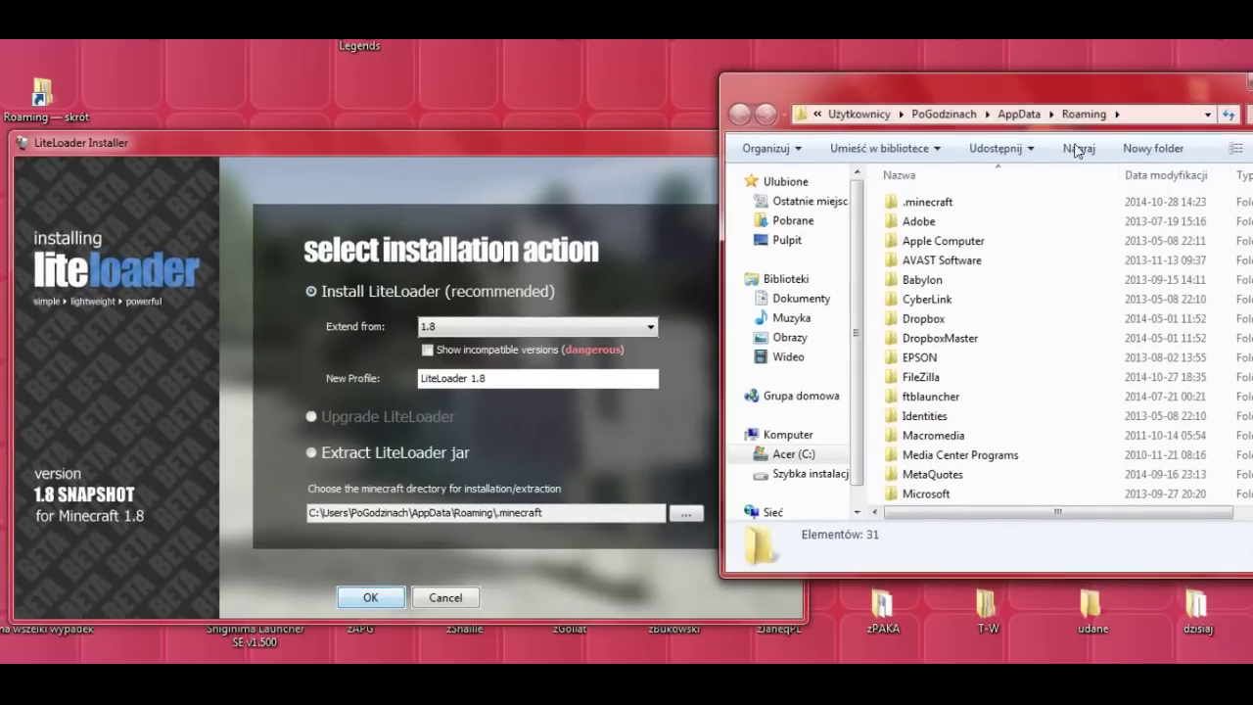
- Open the versions folder inside .minecraft and examine which Minecraft versions are installed
{"action": "left_click", "coordinate": [894, 204]}
{"action": "double_click", "coordinate": [894, 203]}
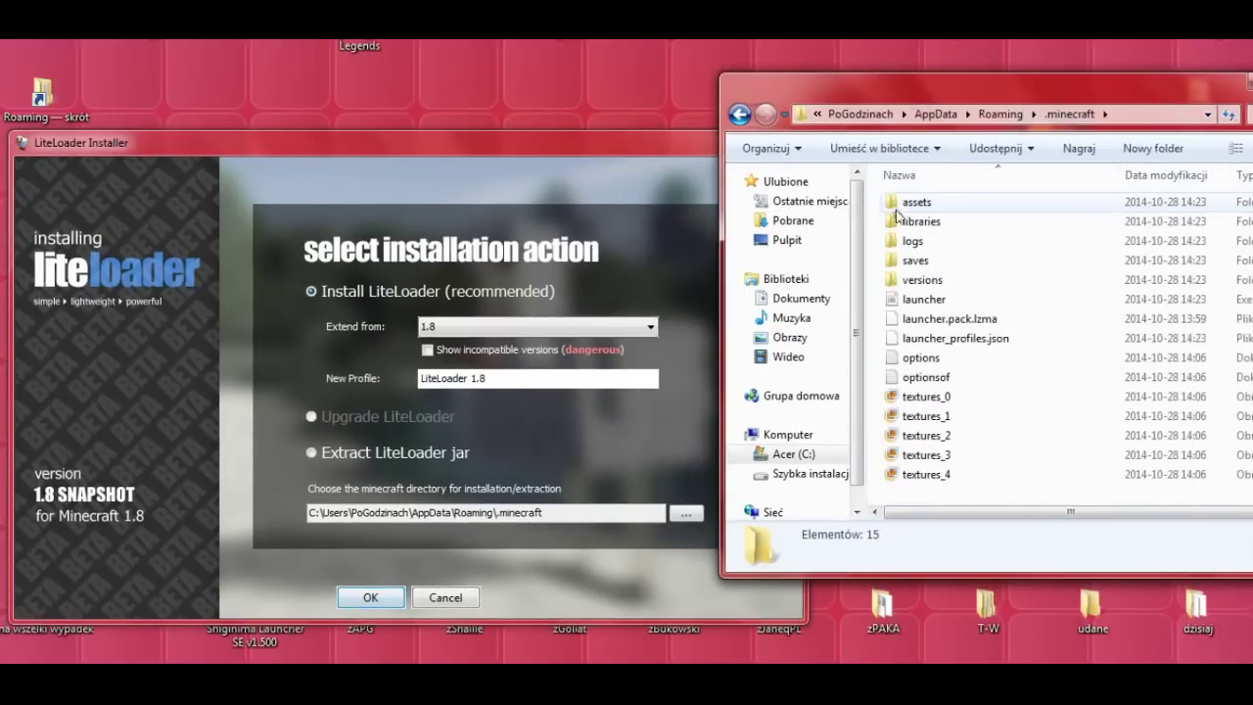
{"action": "double_click", "coordinate": [894, 281]}
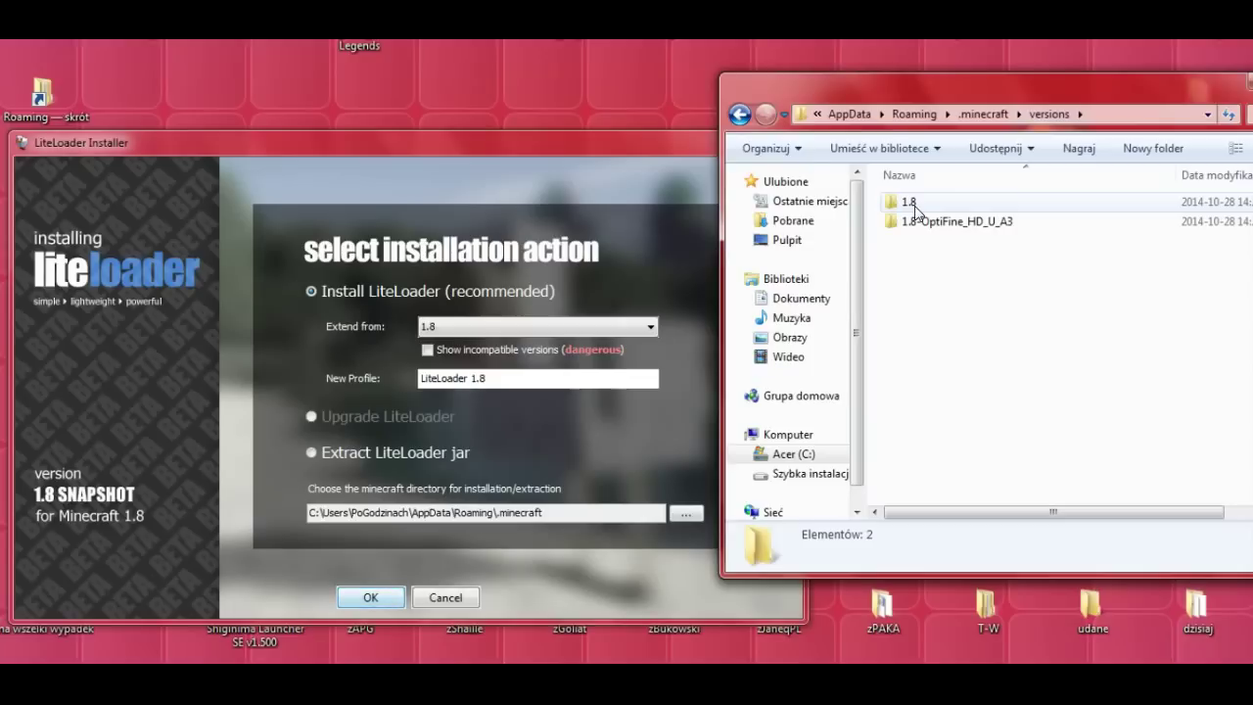
{"action": "mouse_move", "coordinate": [912, 232]}
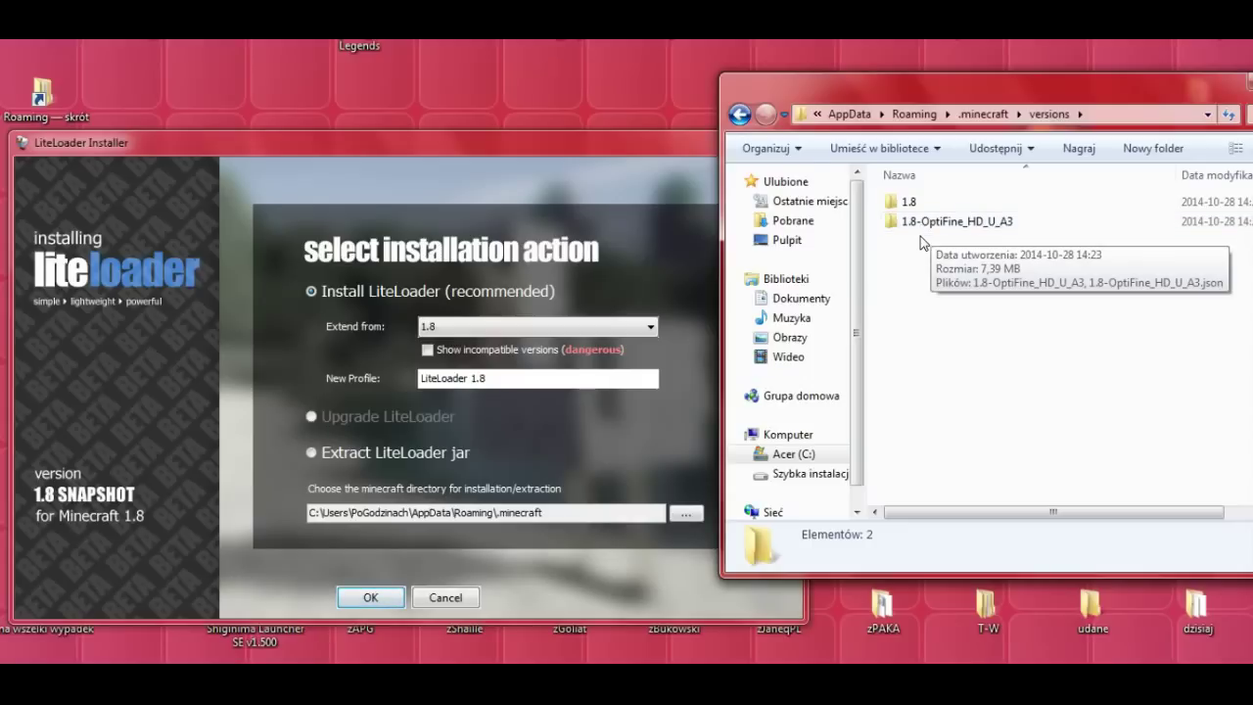
- Install LiteLoader as an extension of 1.8-OptiFine_HD_U_A3 and close the completion message
{"action": "left_click", "coordinate": [557, 145]}
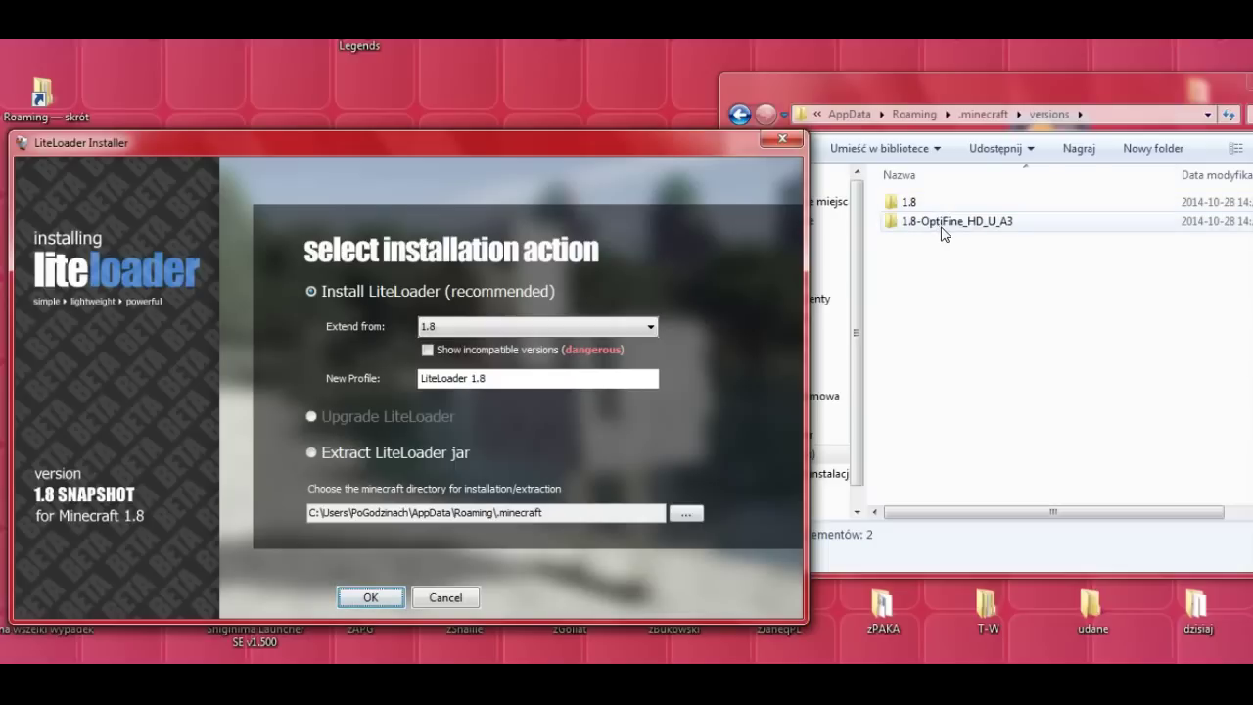
{"action": "left_click", "coordinate": [649, 323]}
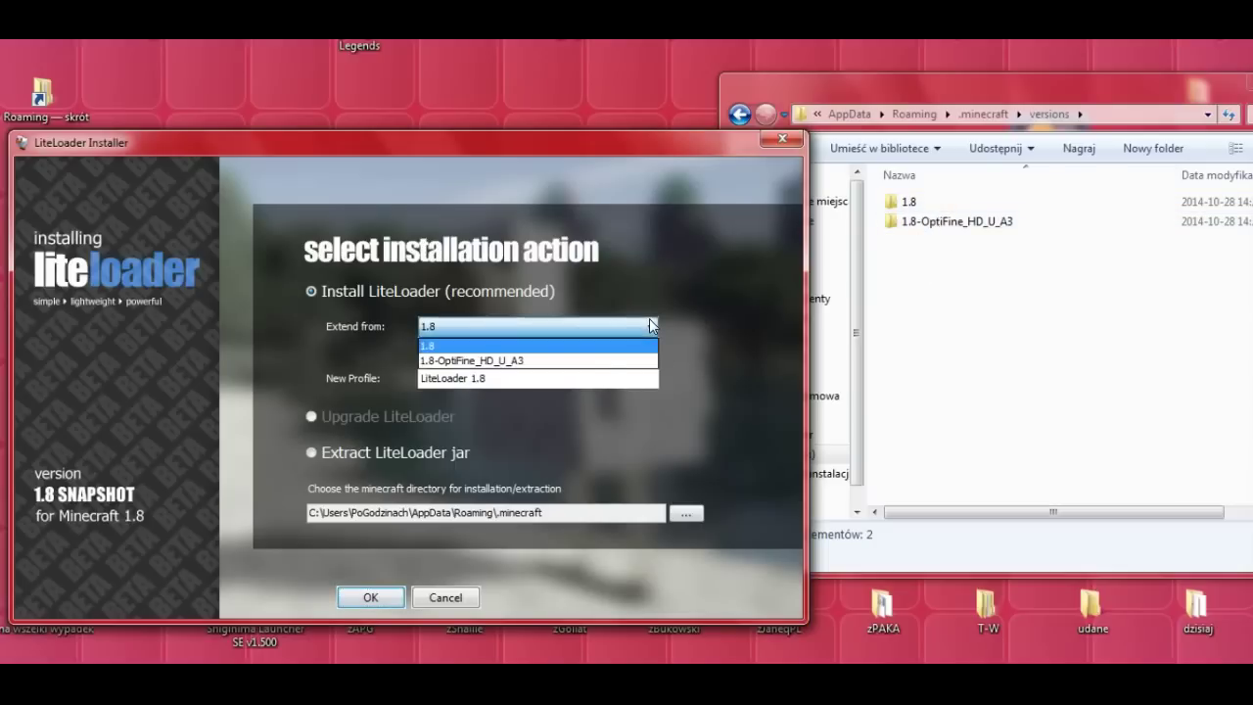
{"action": "left_click", "coordinate": [456, 361]}
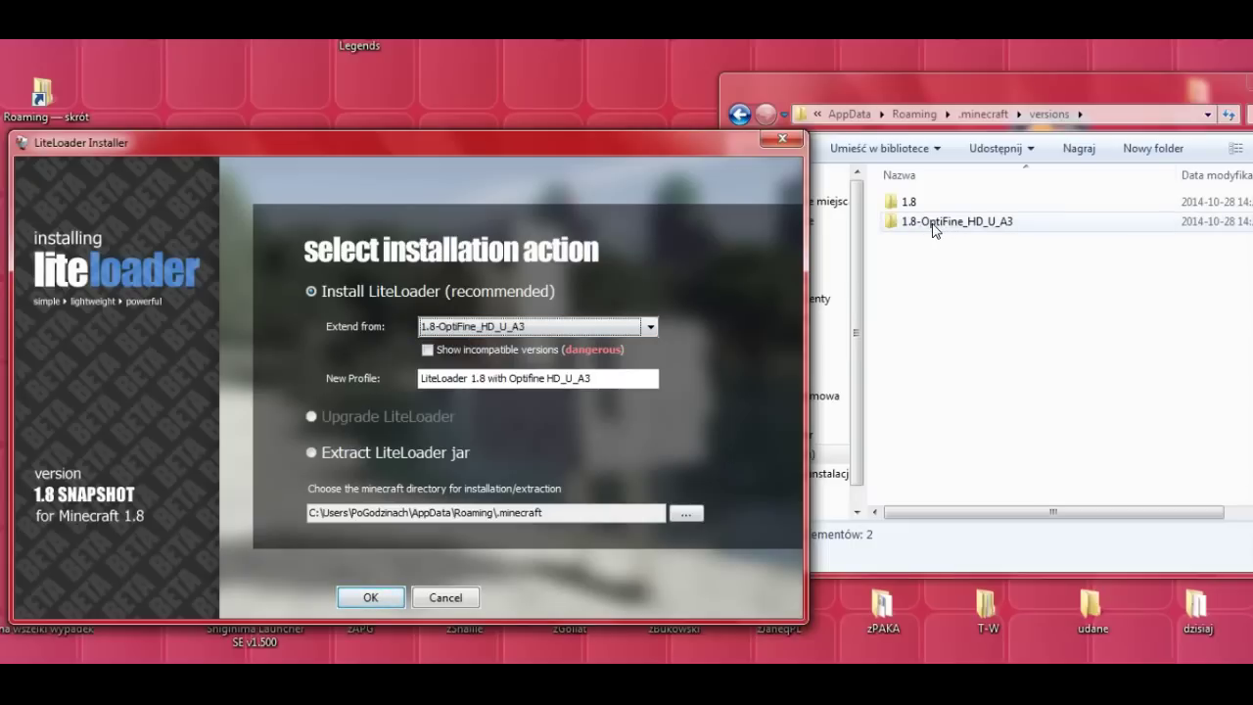
{"action": "left_click", "coordinate": [650, 326]}
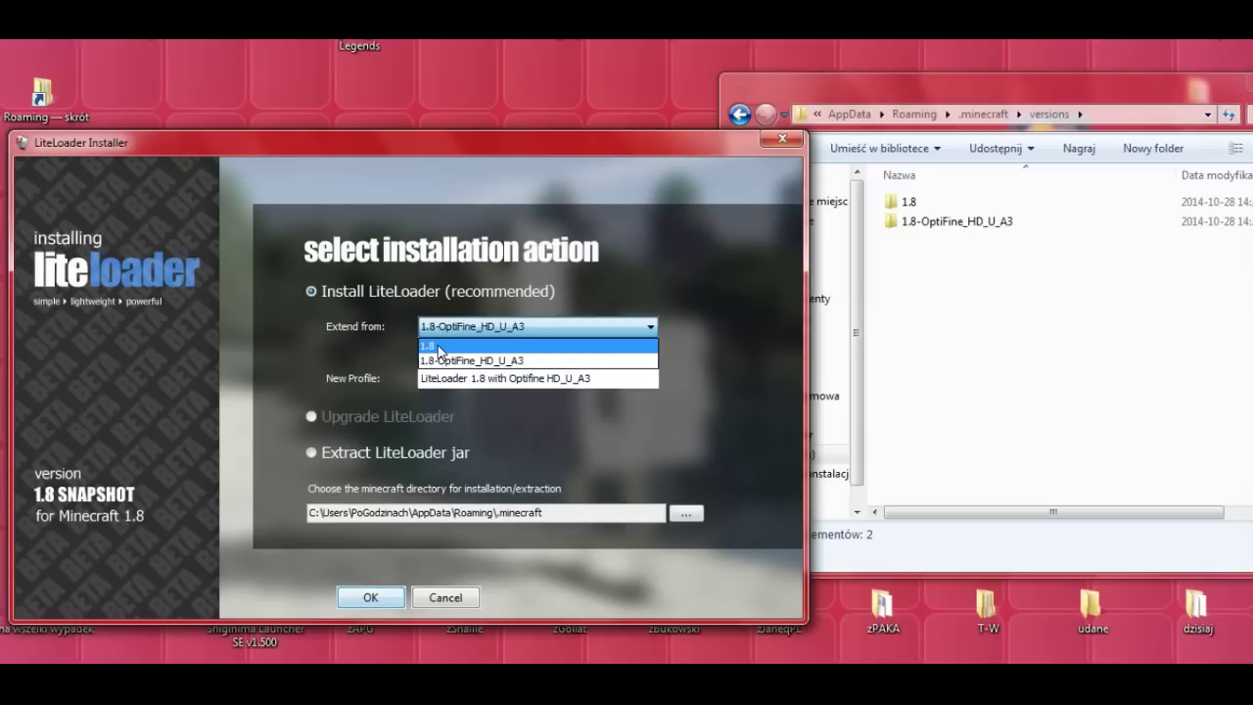
{"action": "left_click", "coordinate": [649, 326]}
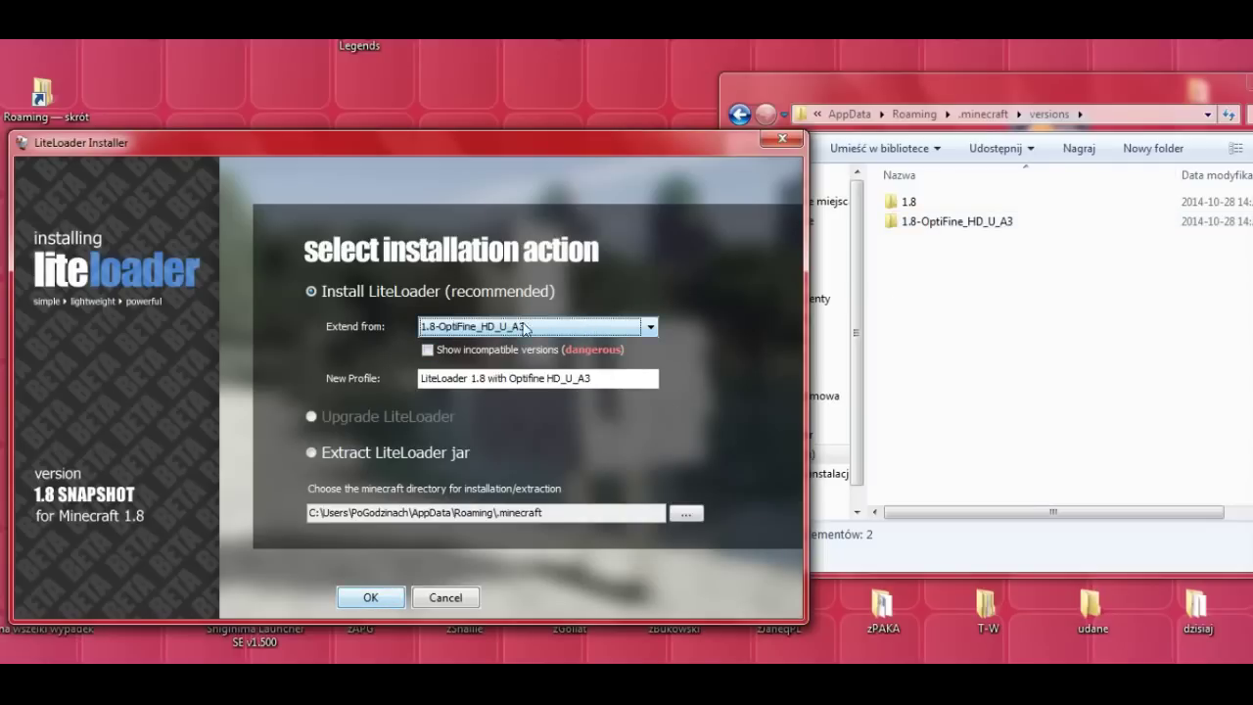
{"action": "left_click", "coordinate": [366, 599]}
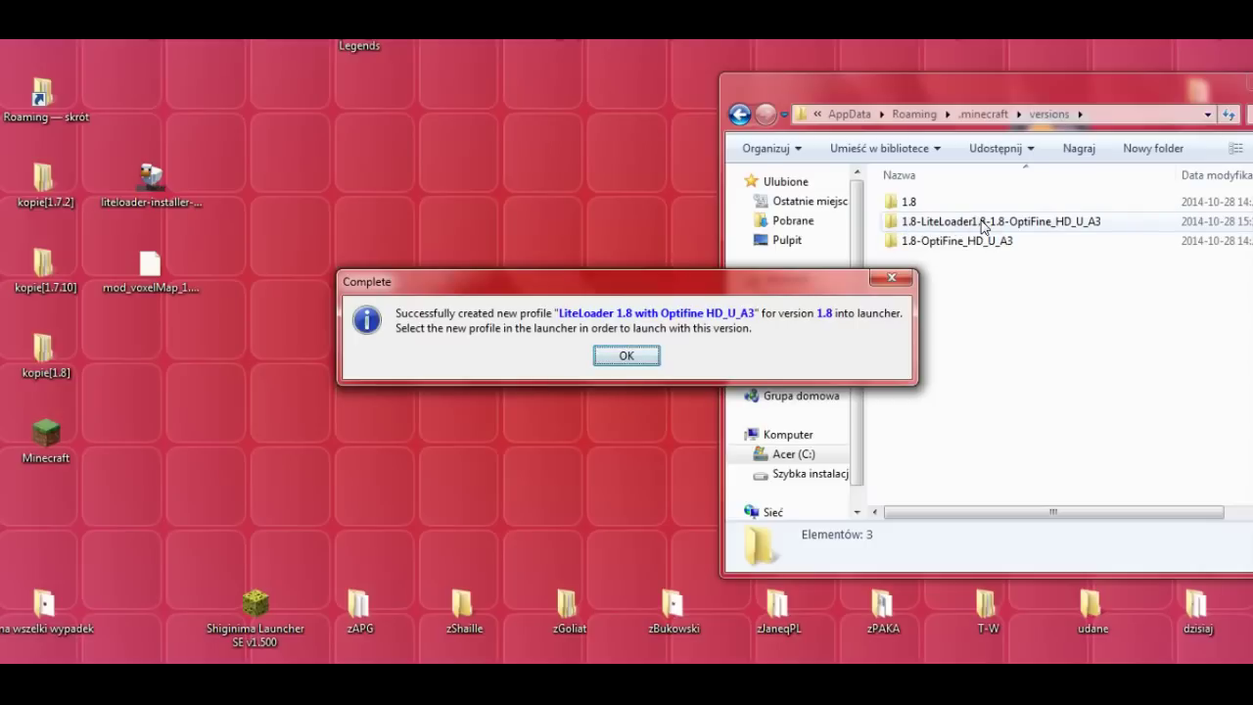
{"action": "left_click", "coordinate": [622, 356]}
- Open the Minecraft launcher and start the game with the profile "LiteLoader 1.8 with Optifine HD_U_A3"
{"action": "double_click", "coordinate": [49, 431]}
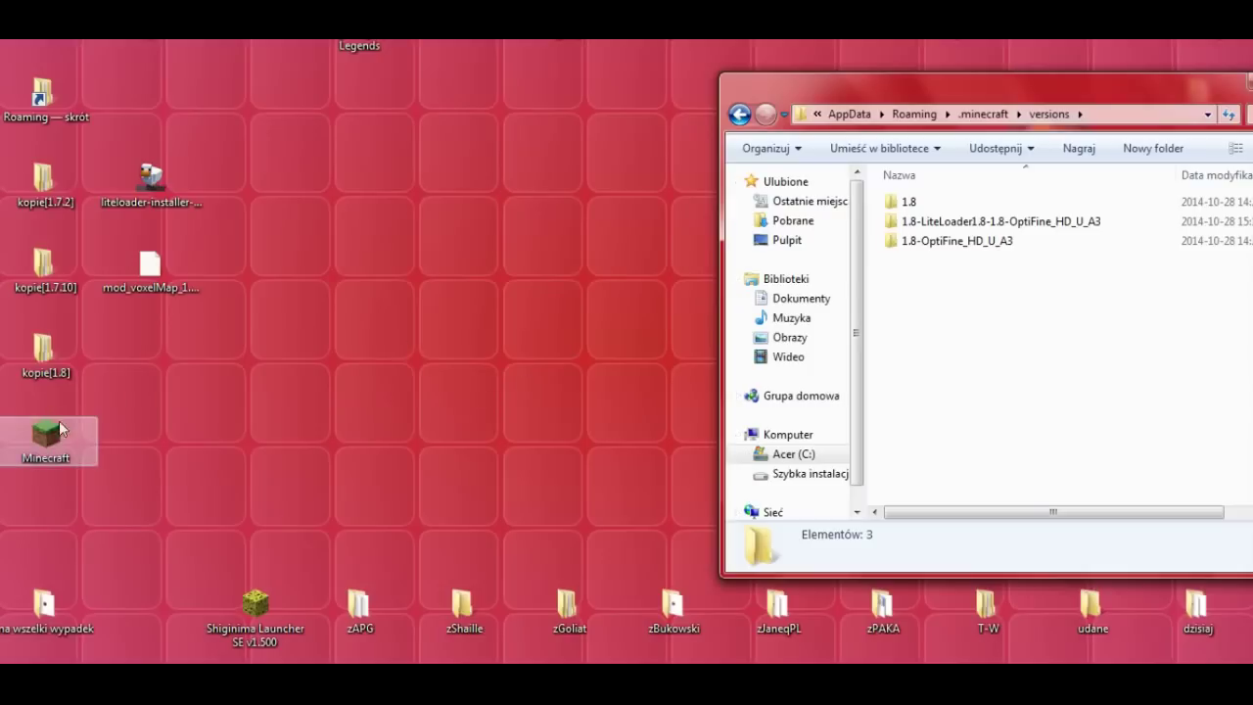
{"action": "left_click", "coordinate": [689, 347]}
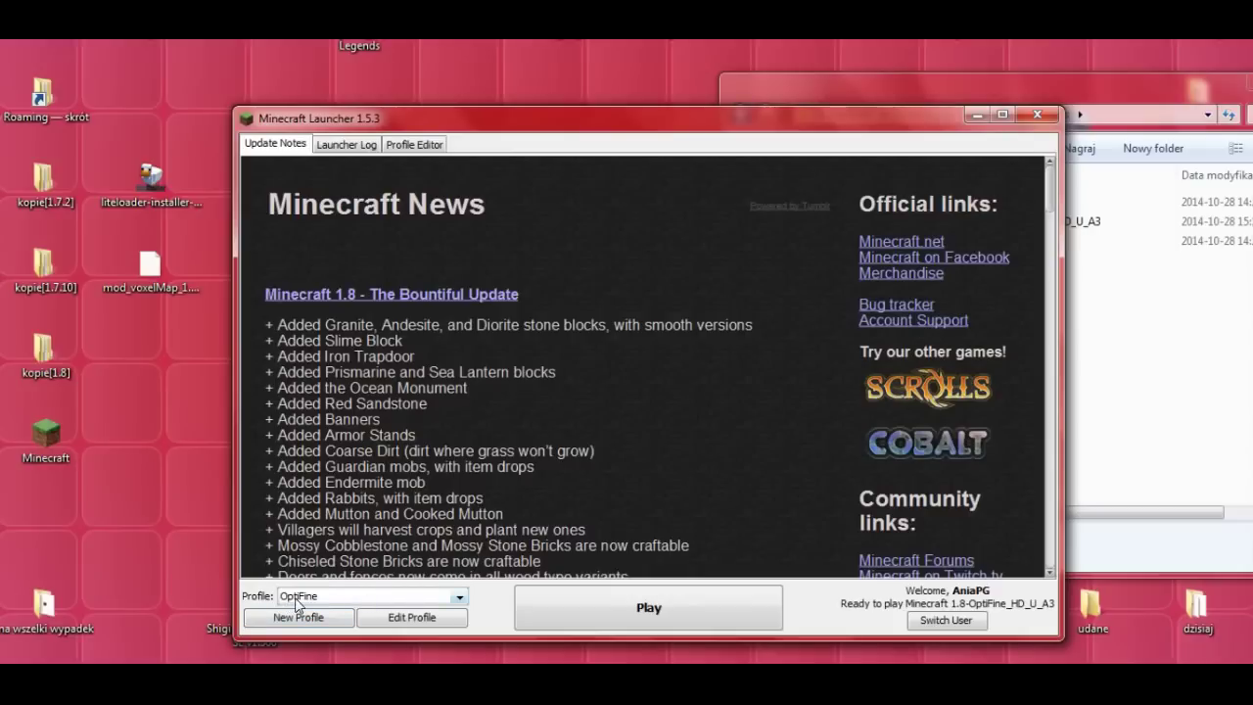
{"action": "left_click", "coordinate": [459, 598]}
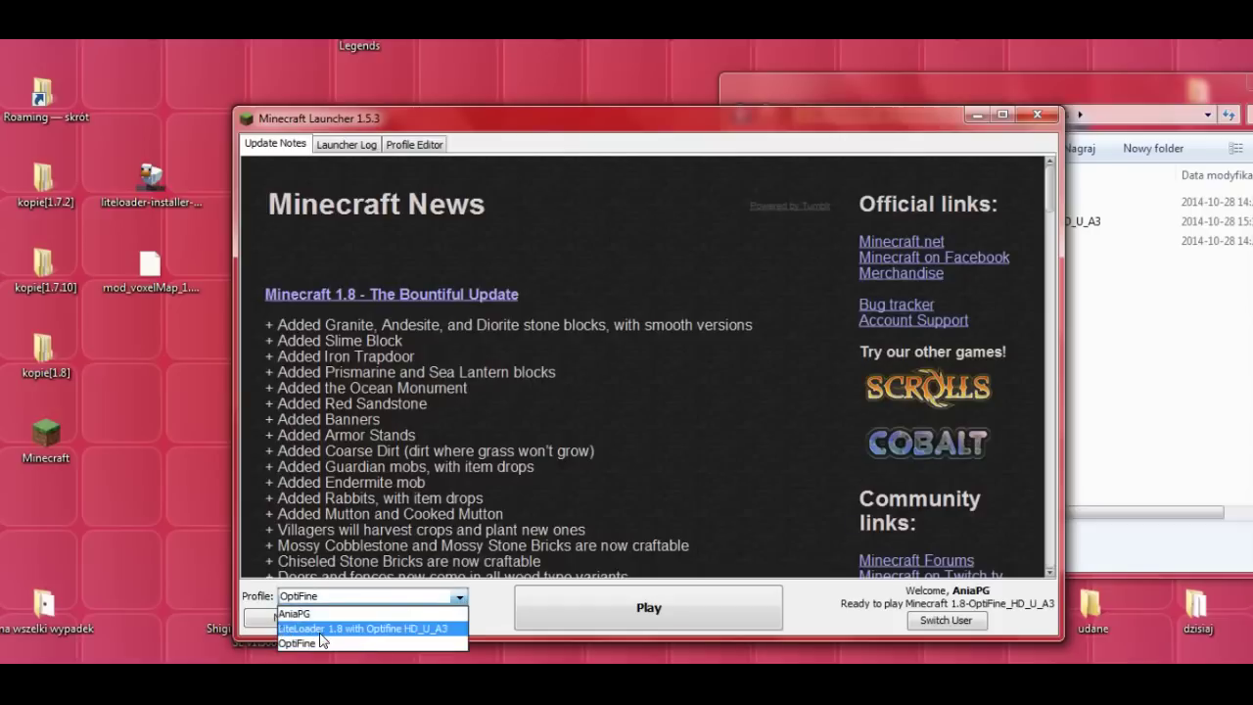
{"action": "left_click", "coordinate": [394, 629]}
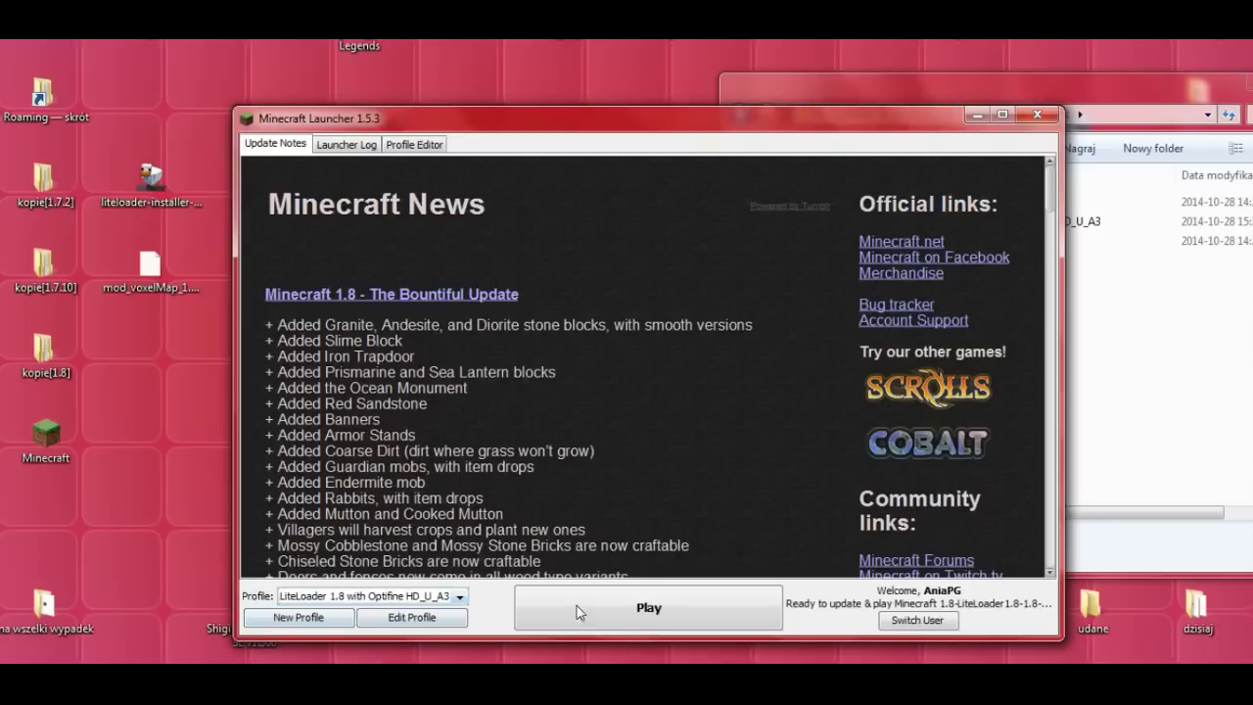
{"action": "left_click", "coordinate": [639, 609]}
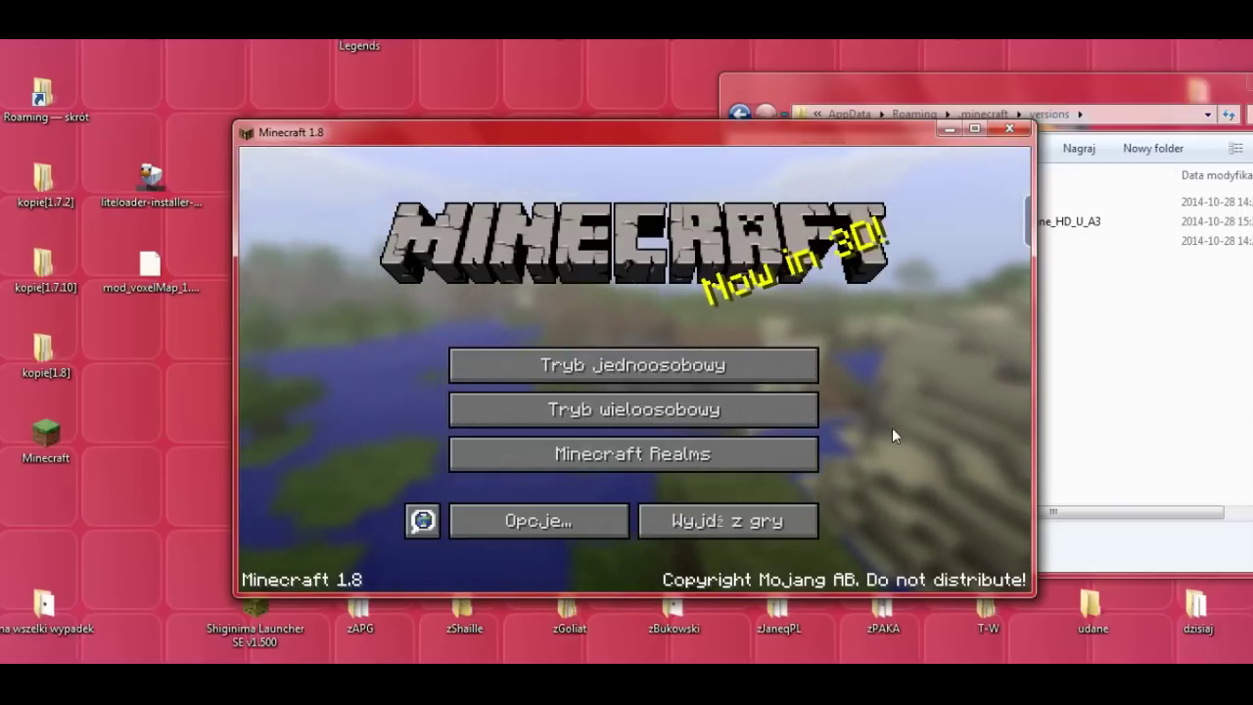
- Check the LiteLoader version and loaded mods on the Minecraft title screen, and quit the game
{"action": "mouse_move", "coordinate": [1028, 207]}
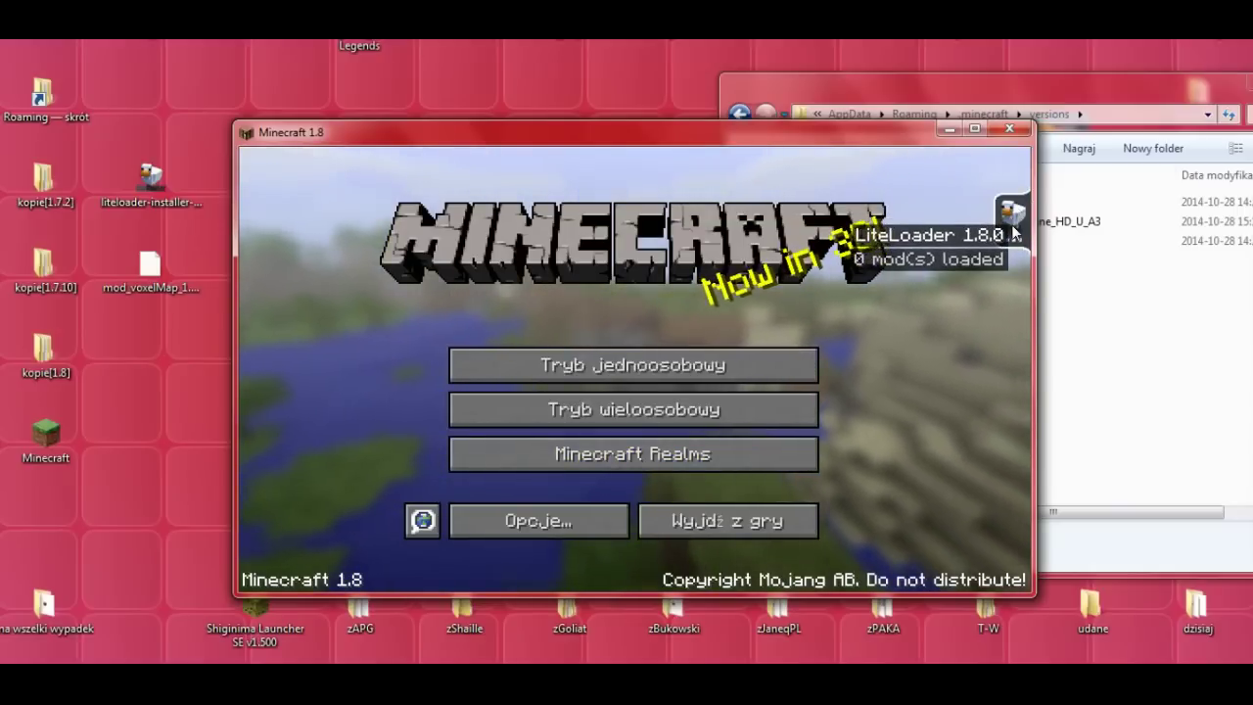
{"action": "left_click", "coordinate": [1012, 226]}
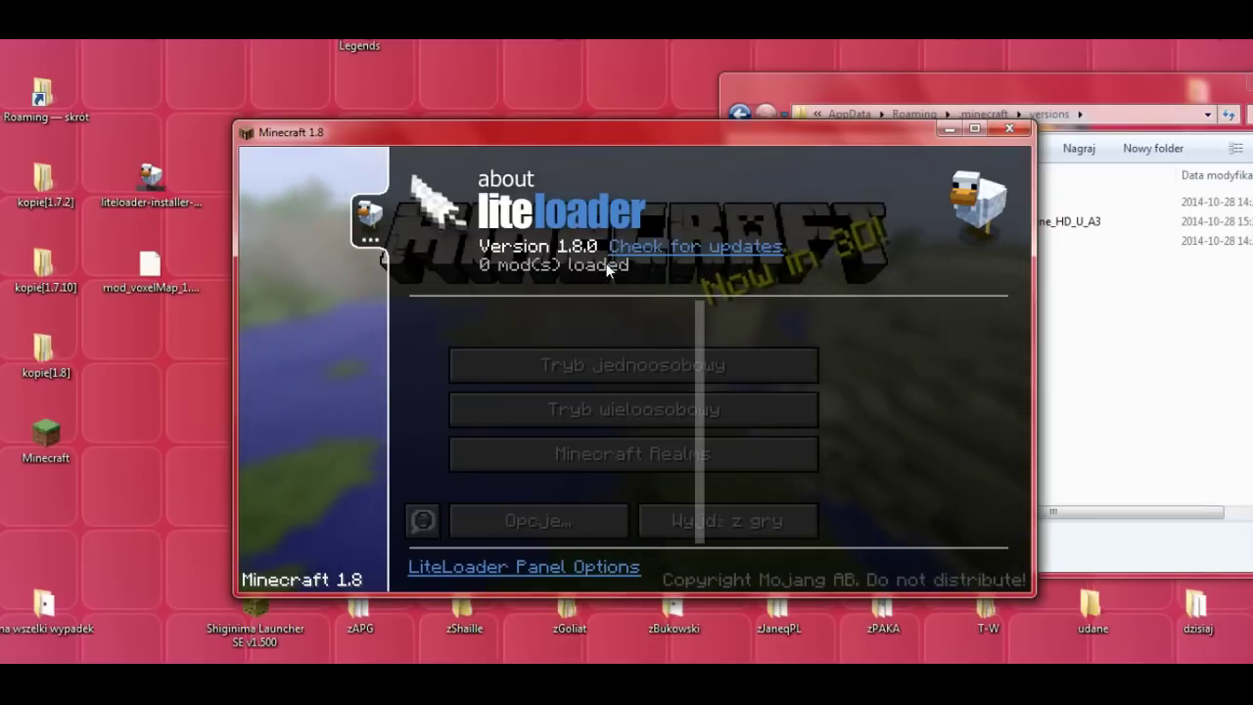
{"action": "left_click", "coordinate": [360, 226]}
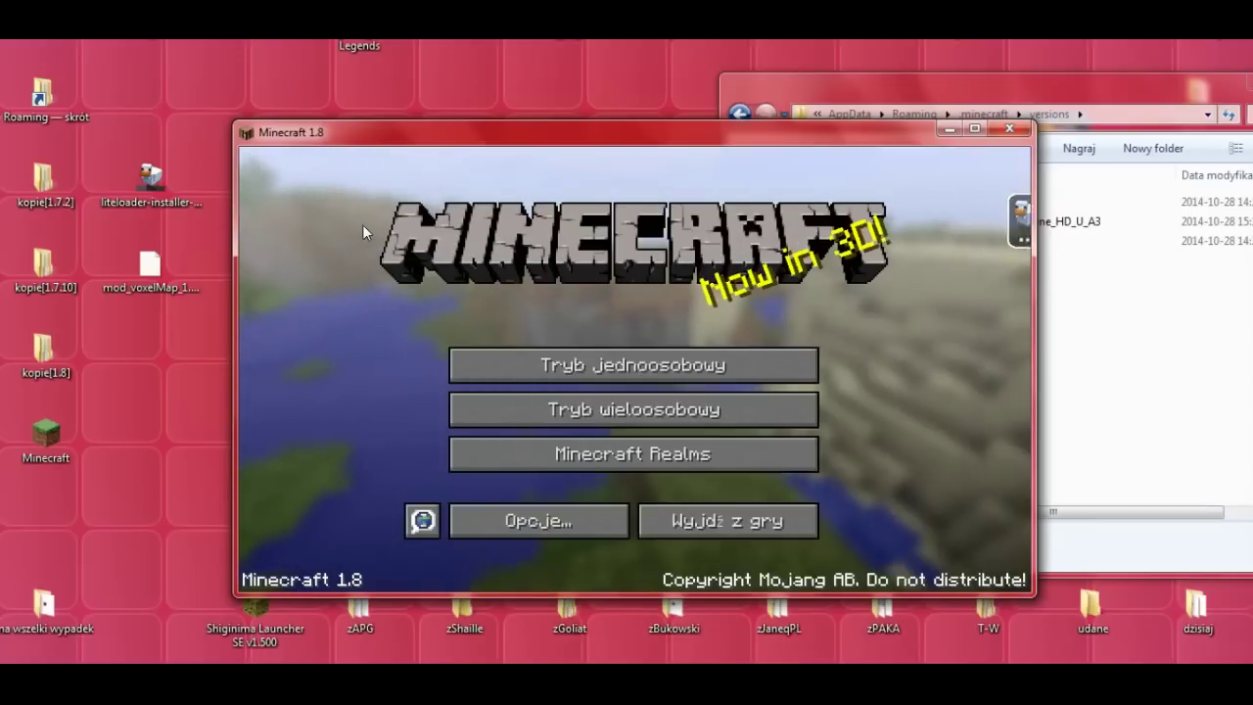
{"action": "left_click", "coordinate": [703, 519]}
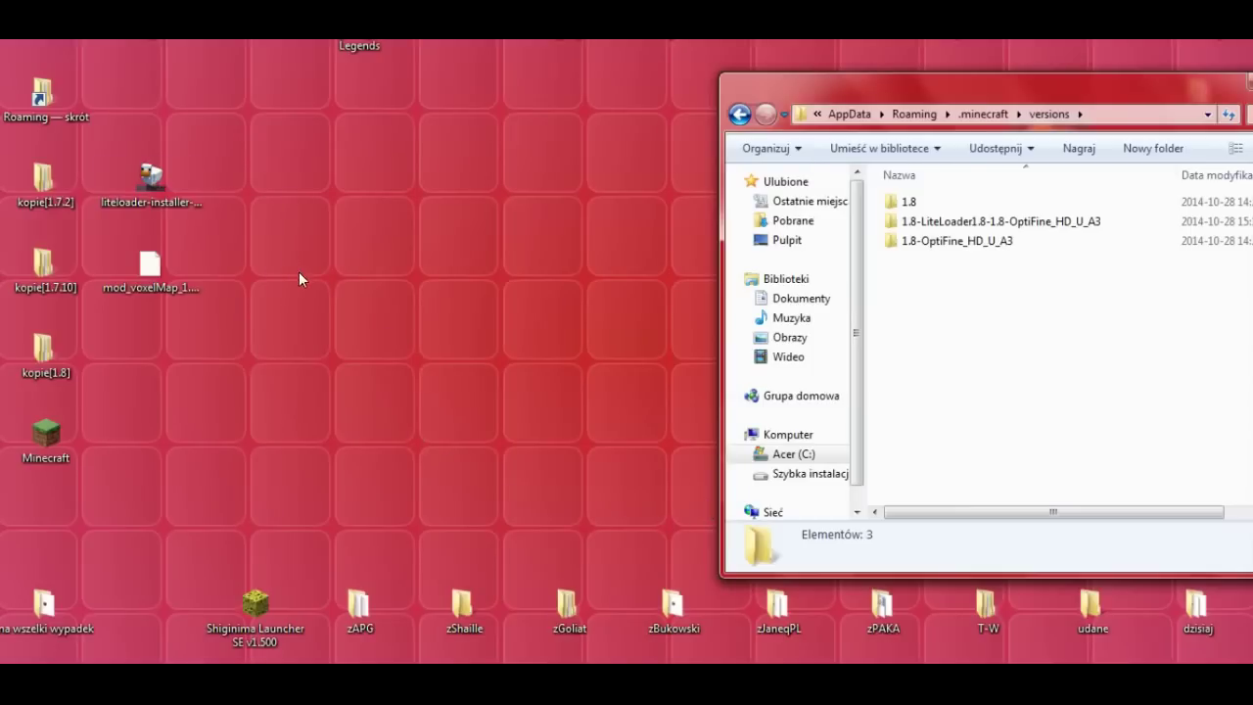
- Move the VoxelMap mod file from the desktop into the mods folder of .minecraft and close the folder window
{"action": "left_click", "coordinate": [983, 114]}
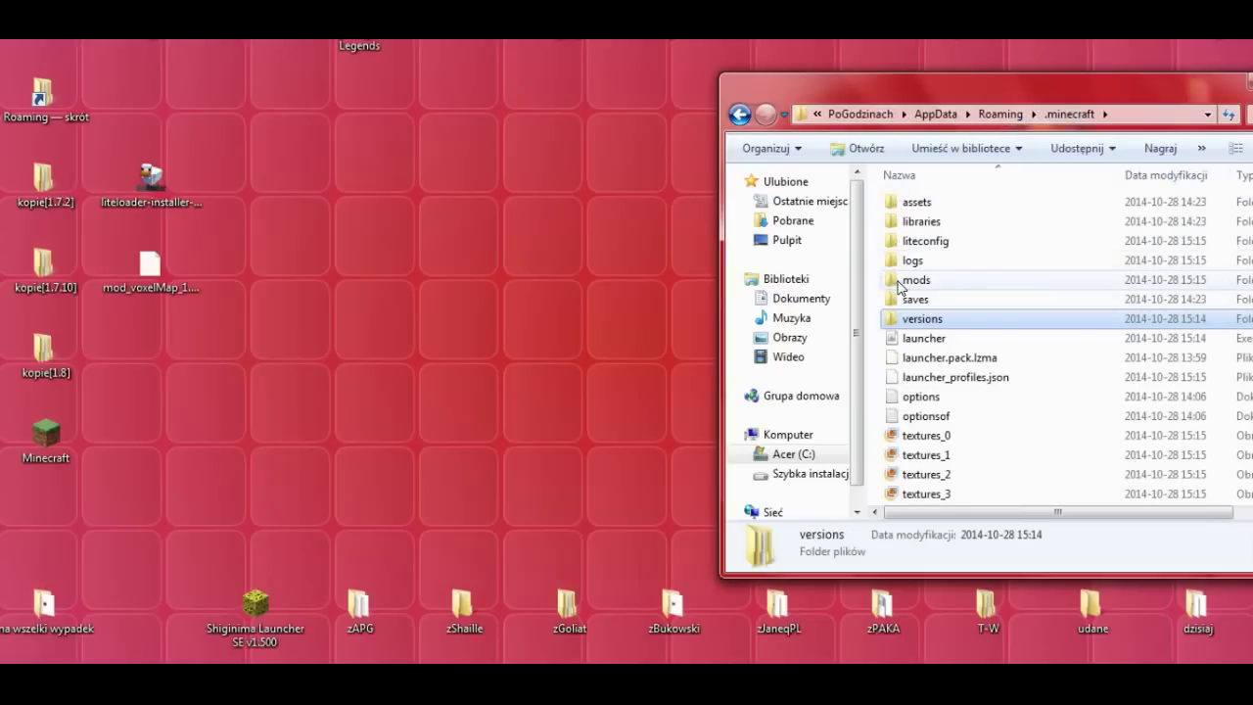
{"action": "double_click", "coordinate": [899, 284]}
{"action": "left_click", "coordinate": [134, 265]}
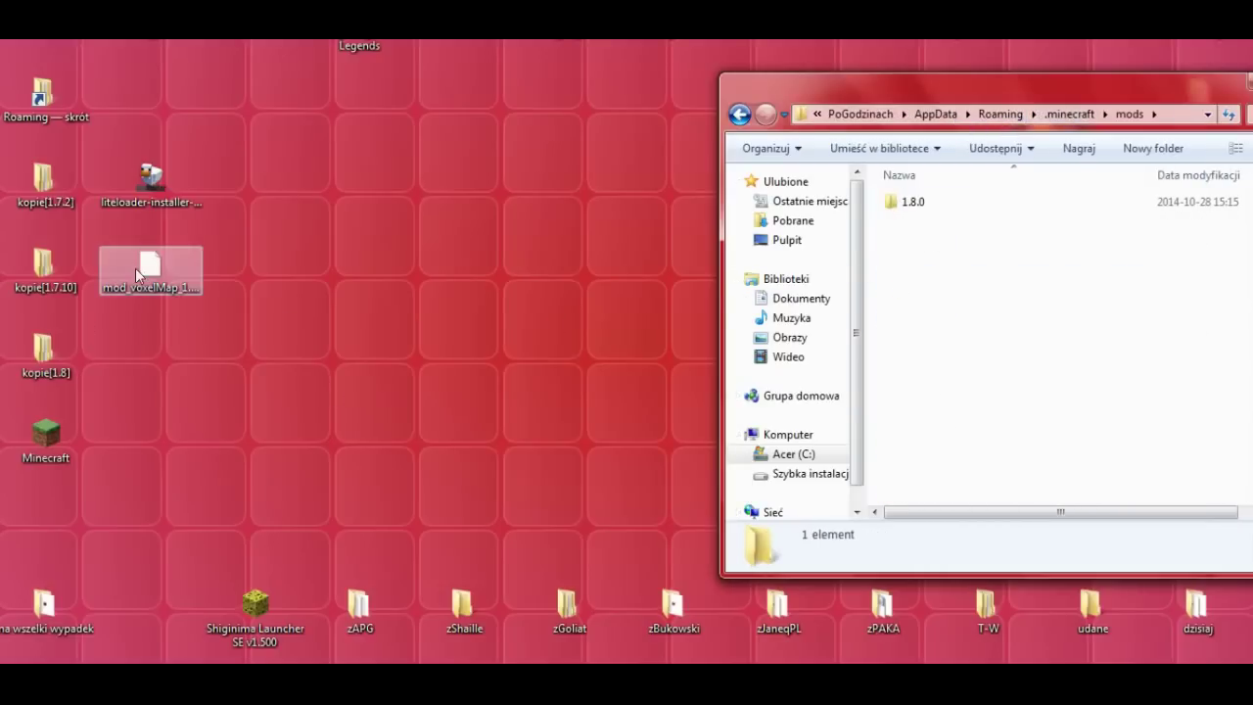
{"action": "left_click_drag", "start_coordinate": [152, 274], "coordinate": [940, 318]}
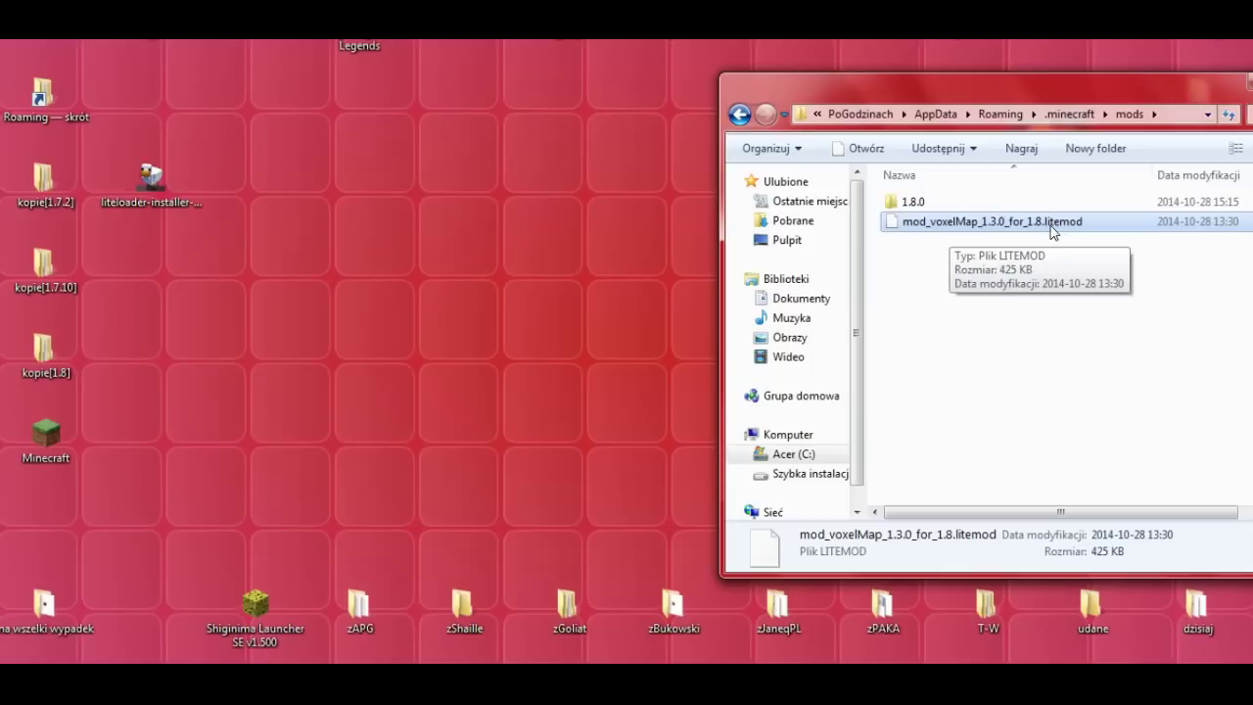
{"action": "left_click_drag", "start_coordinate": [1100, 93], "coordinate": [949, 96]}
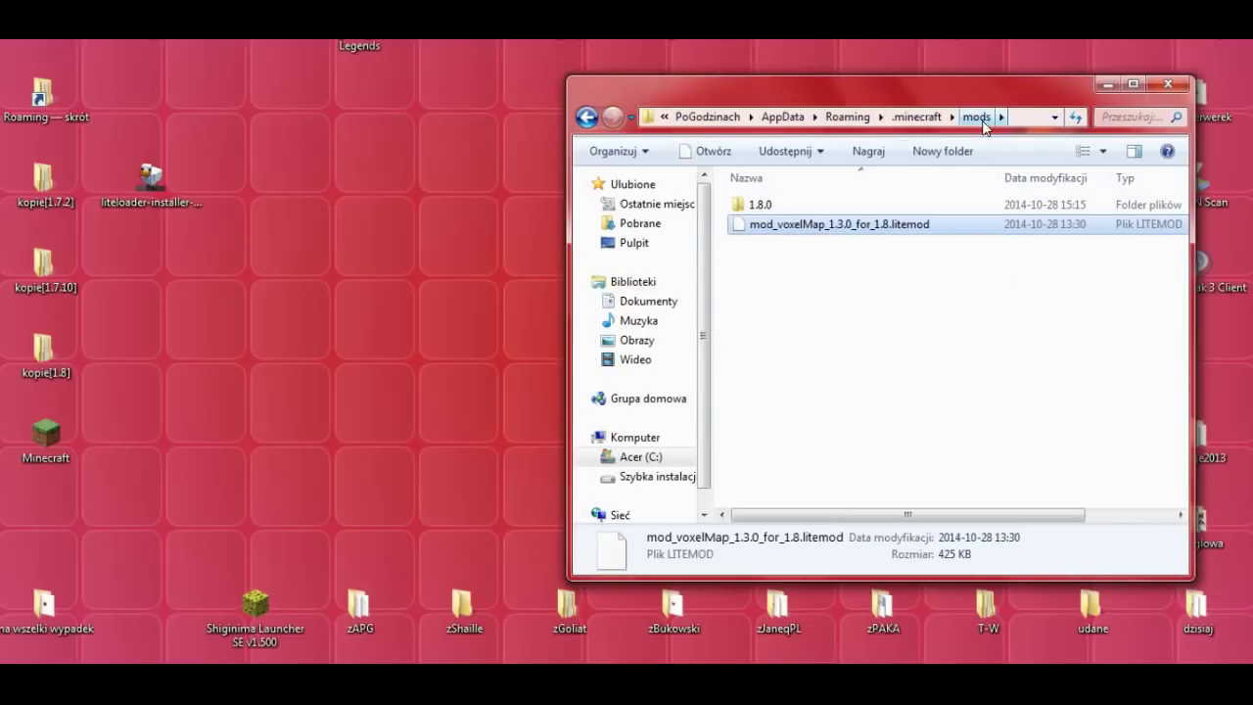
{"action": "left_click", "coordinate": [1169, 85]}
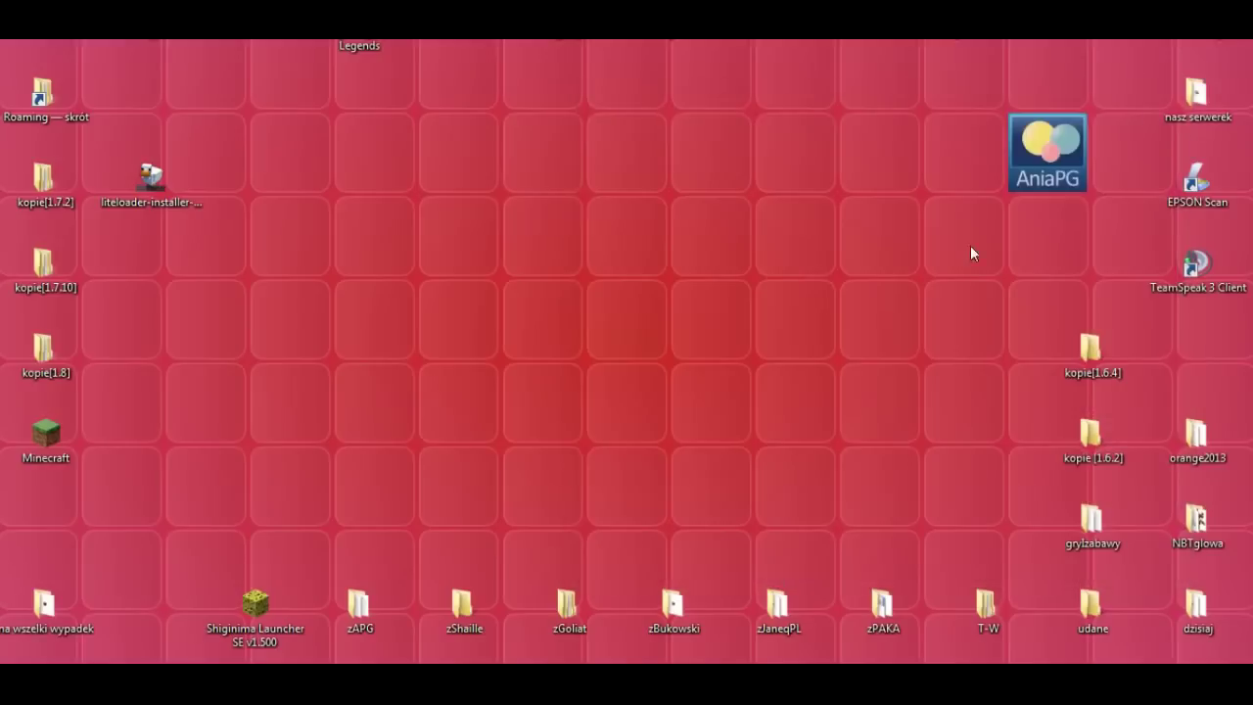
- Relaunch Minecraft with the LiteLoader 1.8 with Optifine profile and check LiteLoader's mod list for VoxelMap
{"action": "double_click", "coordinate": [54, 444]}
{"action": "left_click", "coordinate": [680, 347]}
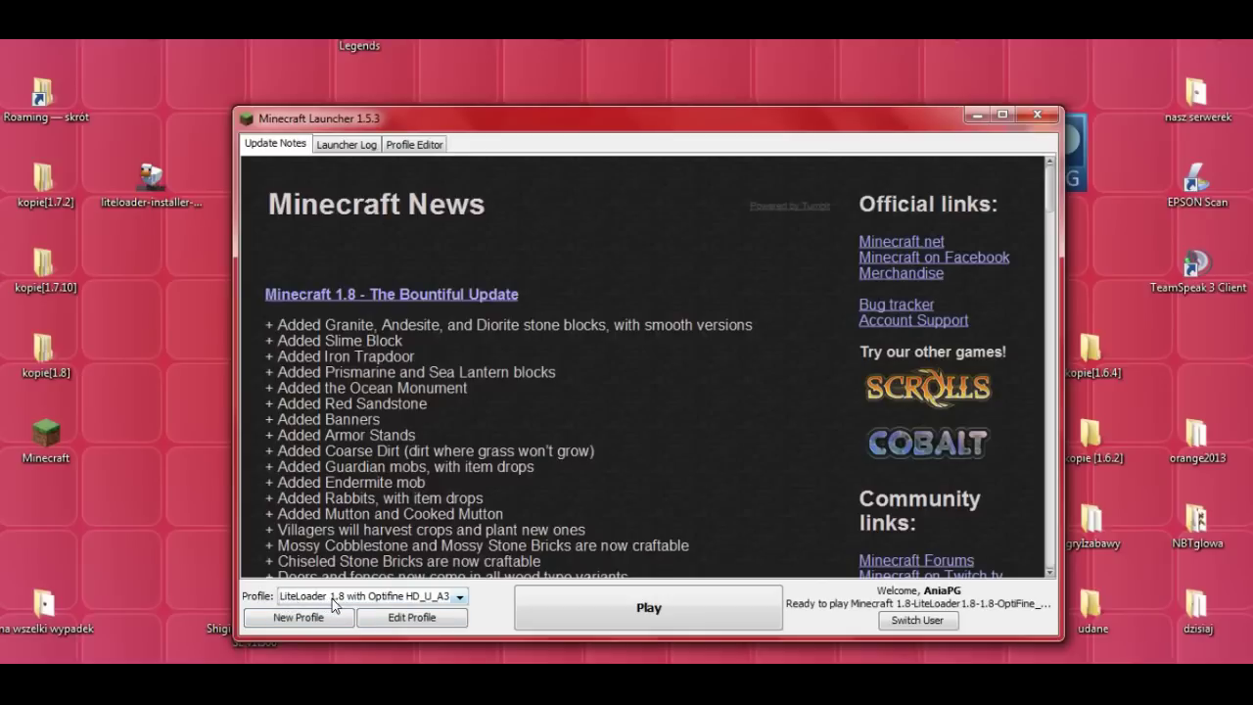
{"action": "left_click", "coordinate": [659, 622]}
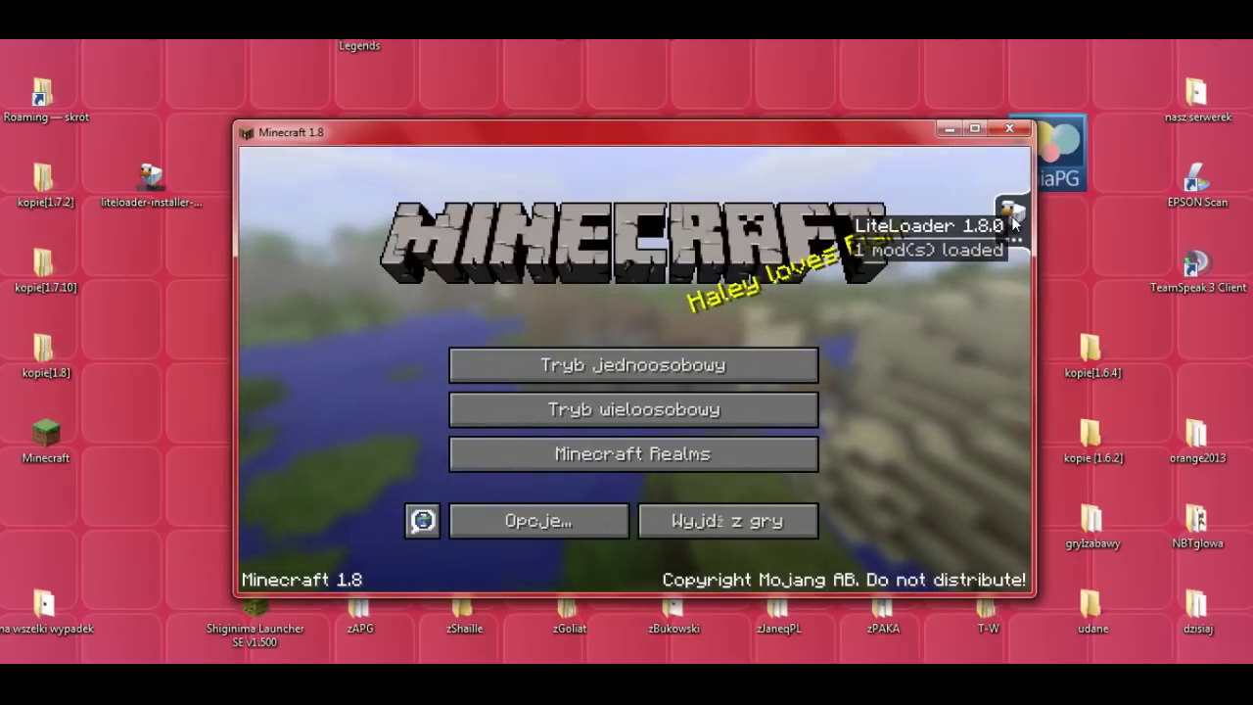
{"action": "left_click", "coordinate": [1011, 231]}
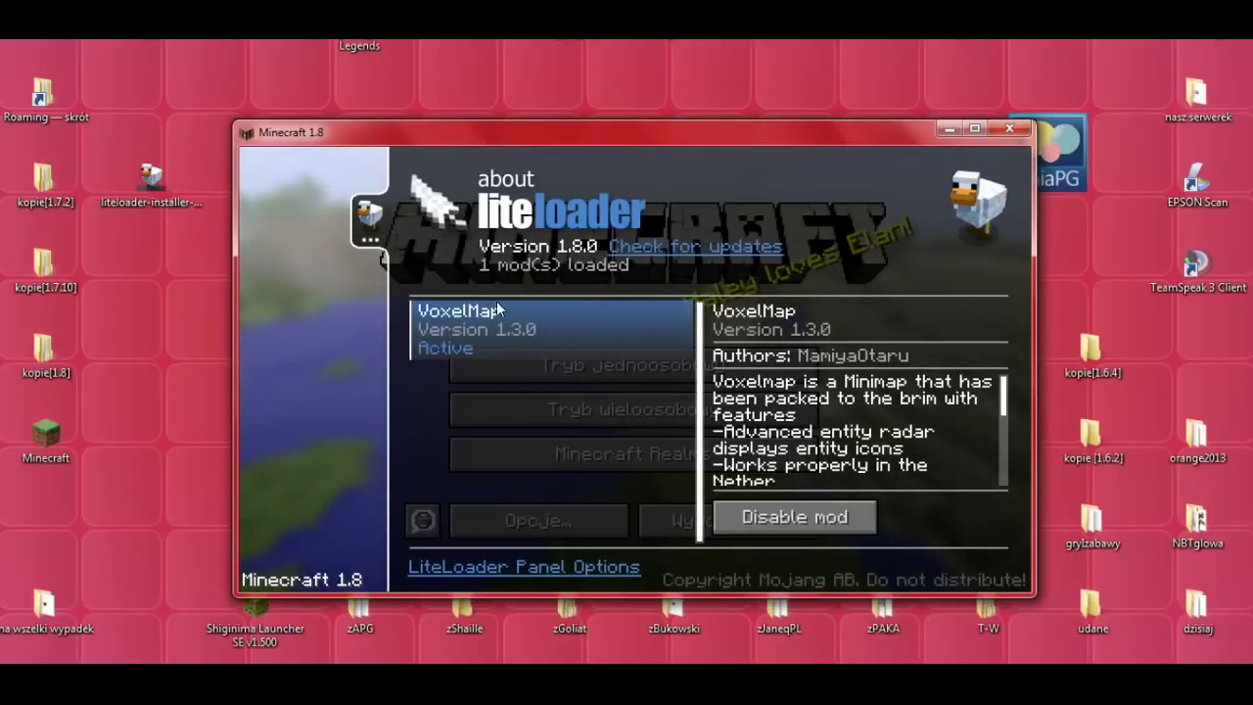
{"action": "left_click", "coordinate": [371, 220]}
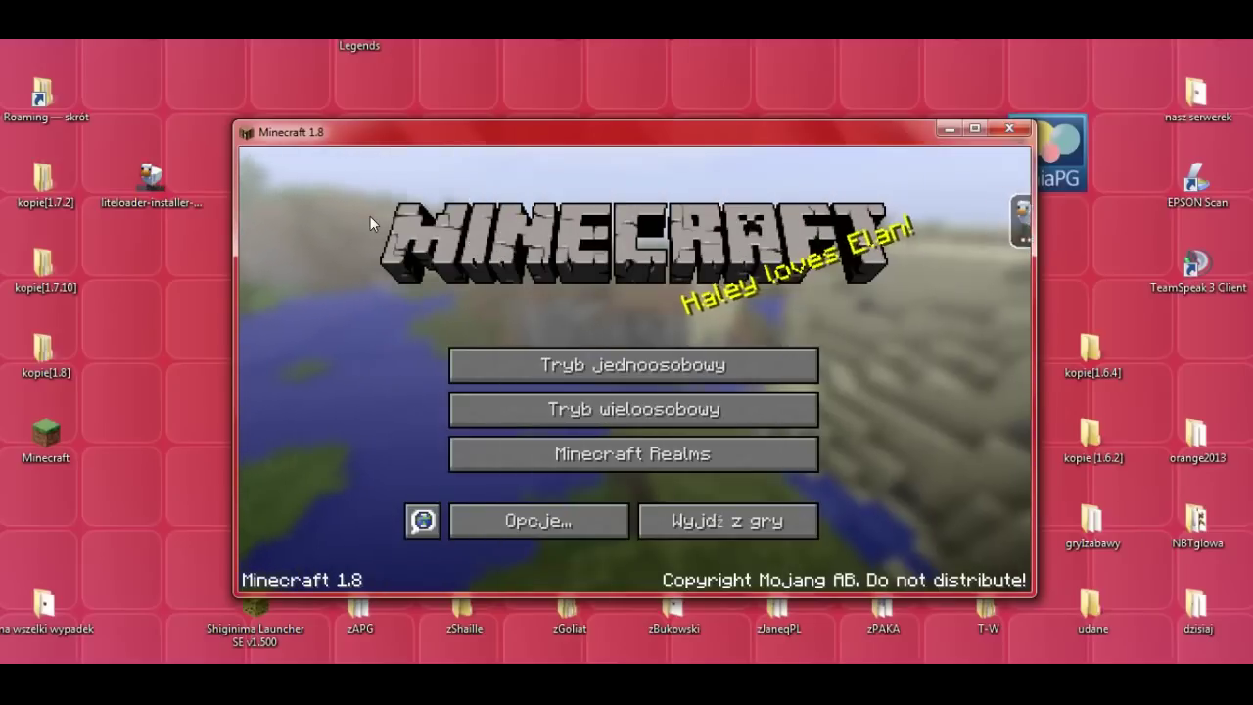
- Load the single-player world "New World" and dismiss VoxelMap's welcome message
{"action": "left_click", "coordinate": [551, 364]}
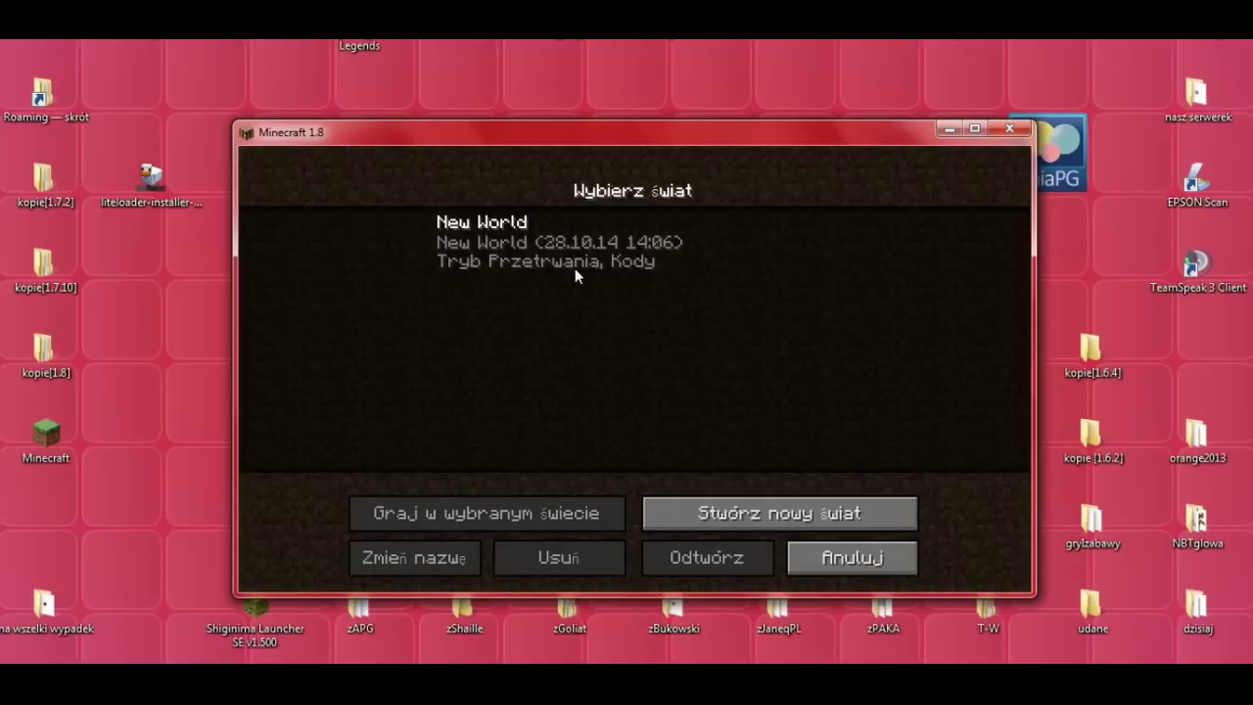
{"action": "left_click", "coordinate": [486, 245]}
{"action": "left_click", "coordinate": [489, 513]}
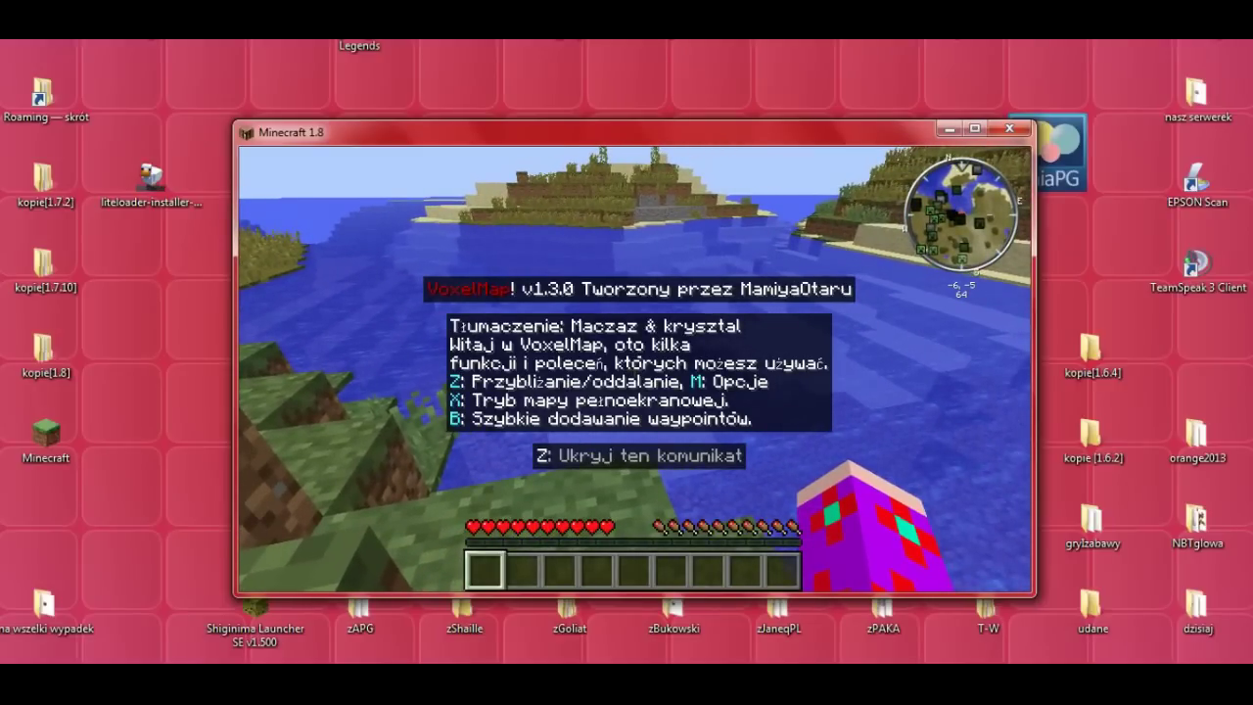
{"action": "key", "text": "z"}
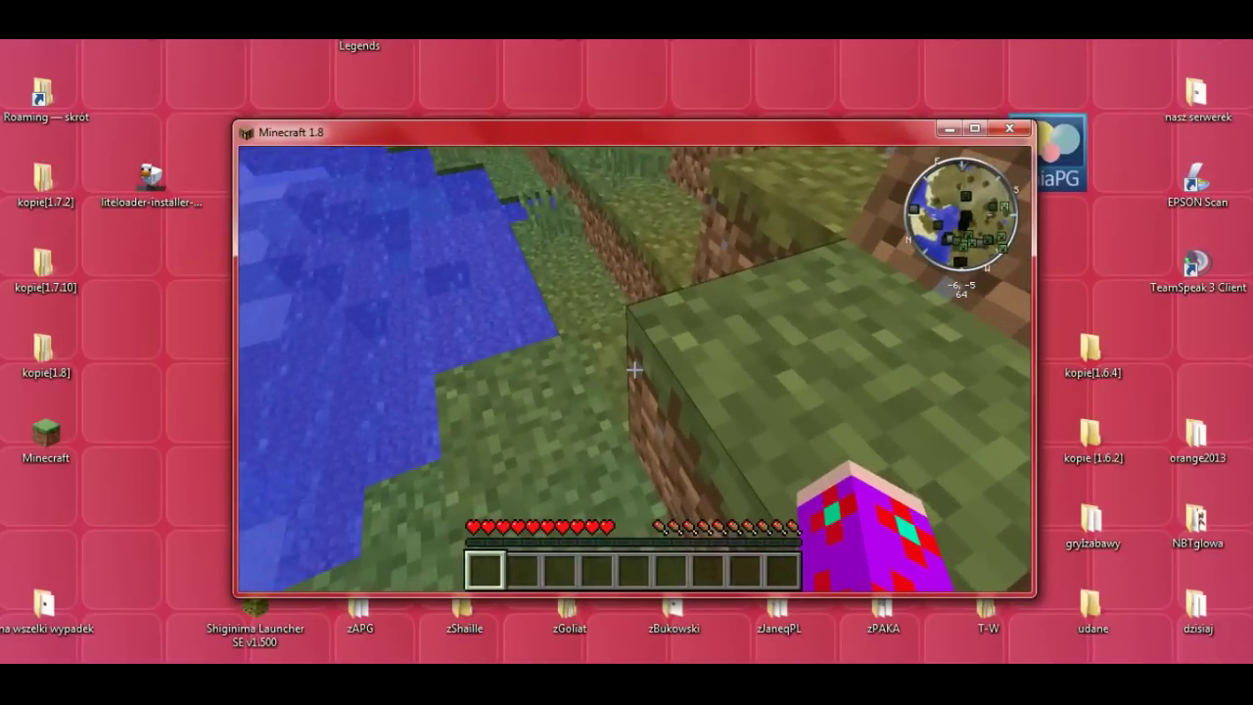
- Add a VoxelMap waypoint named "start" at the current position and return to the game
{"action": "key", "text": "m"}
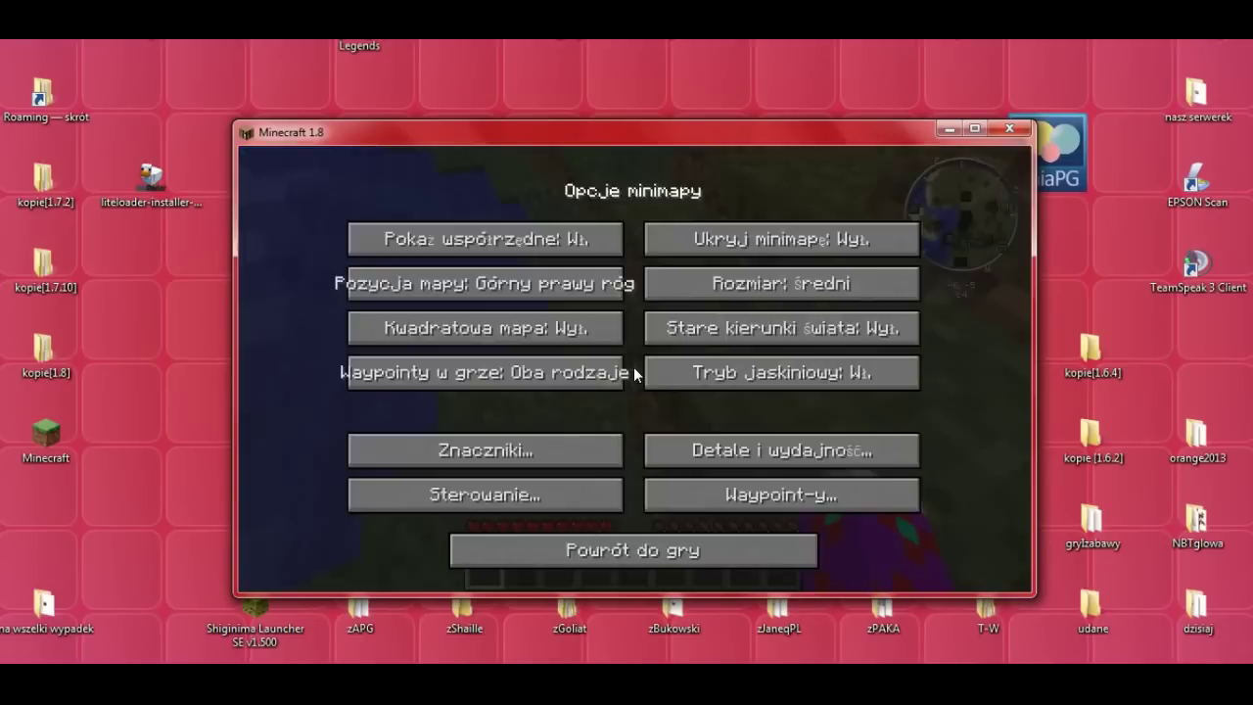
{"action": "left_click", "coordinate": [776, 504]}
{"action": "left_click", "coordinate": [445, 557]}
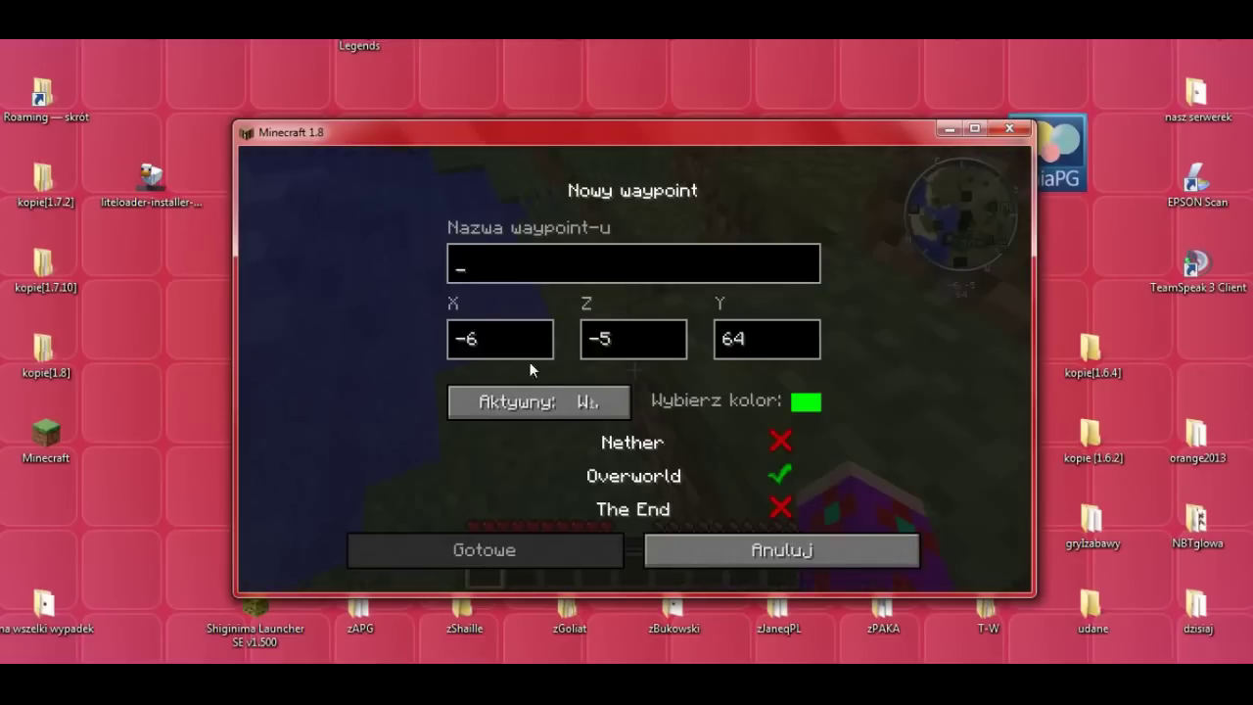
{"action": "type", "text": "start"}
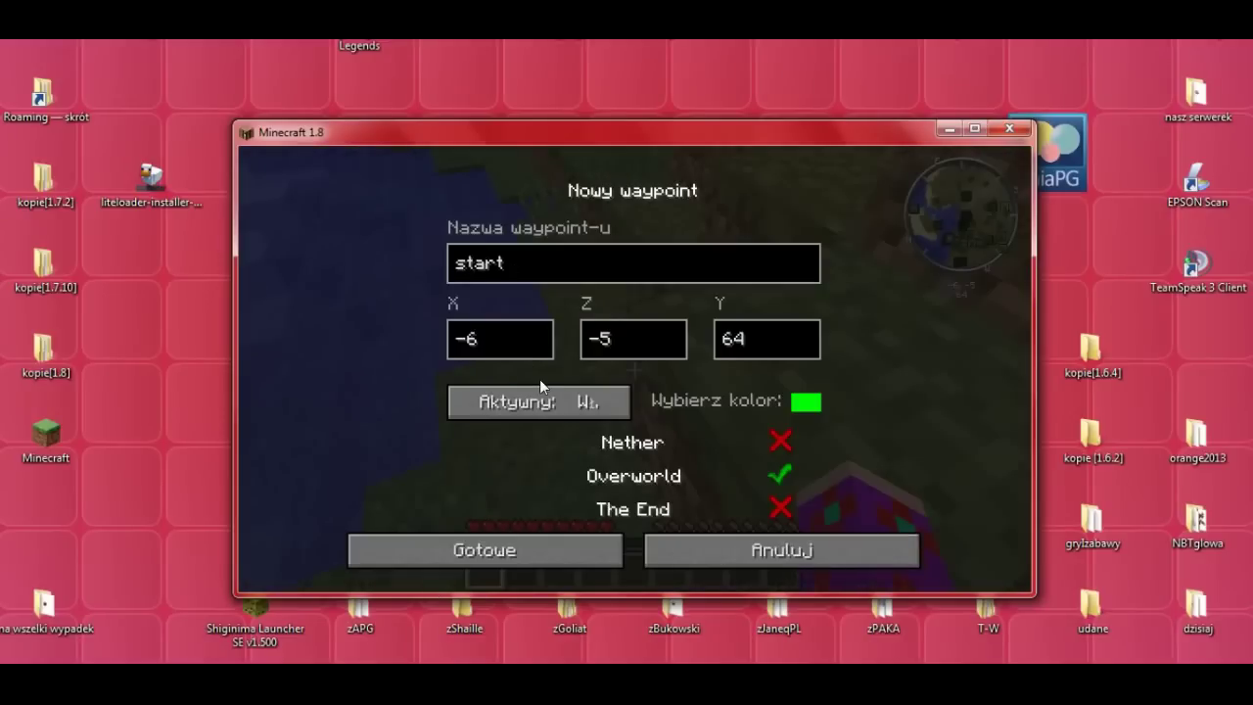
{"action": "left_click", "coordinate": [456, 556]}
{"action": "left_click", "coordinate": [827, 563]}
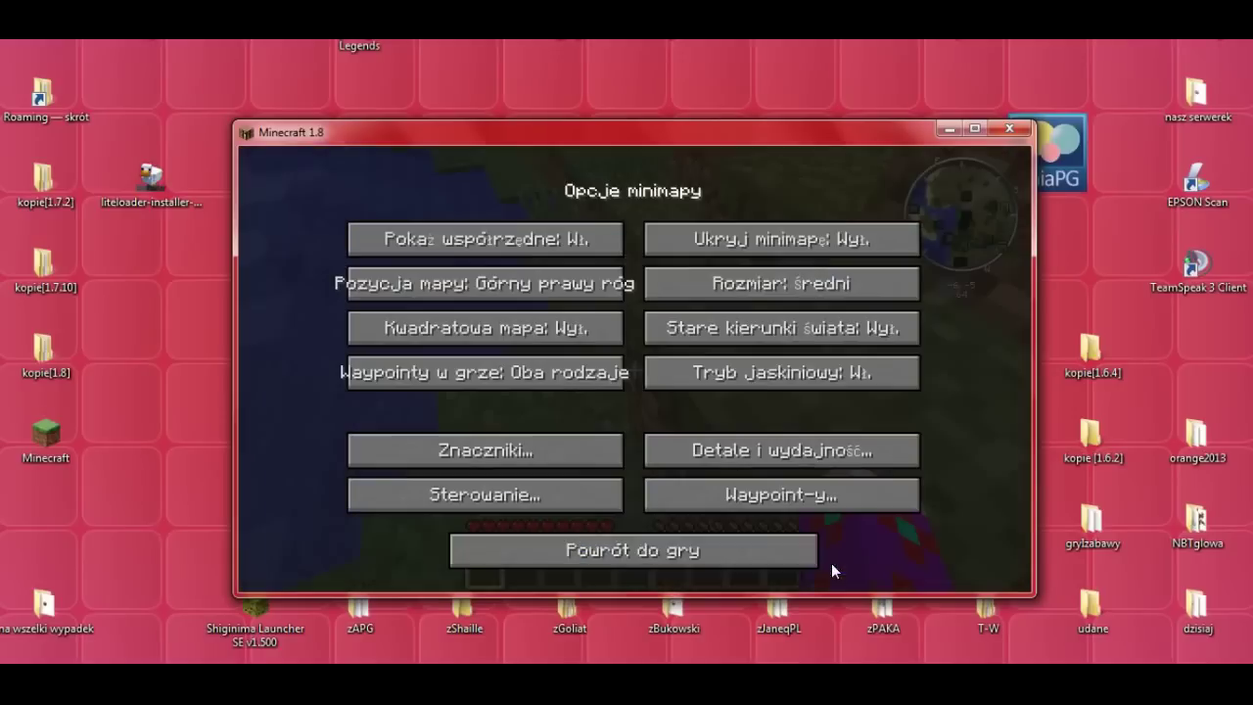
{"action": "left_click", "coordinate": [606, 554]}
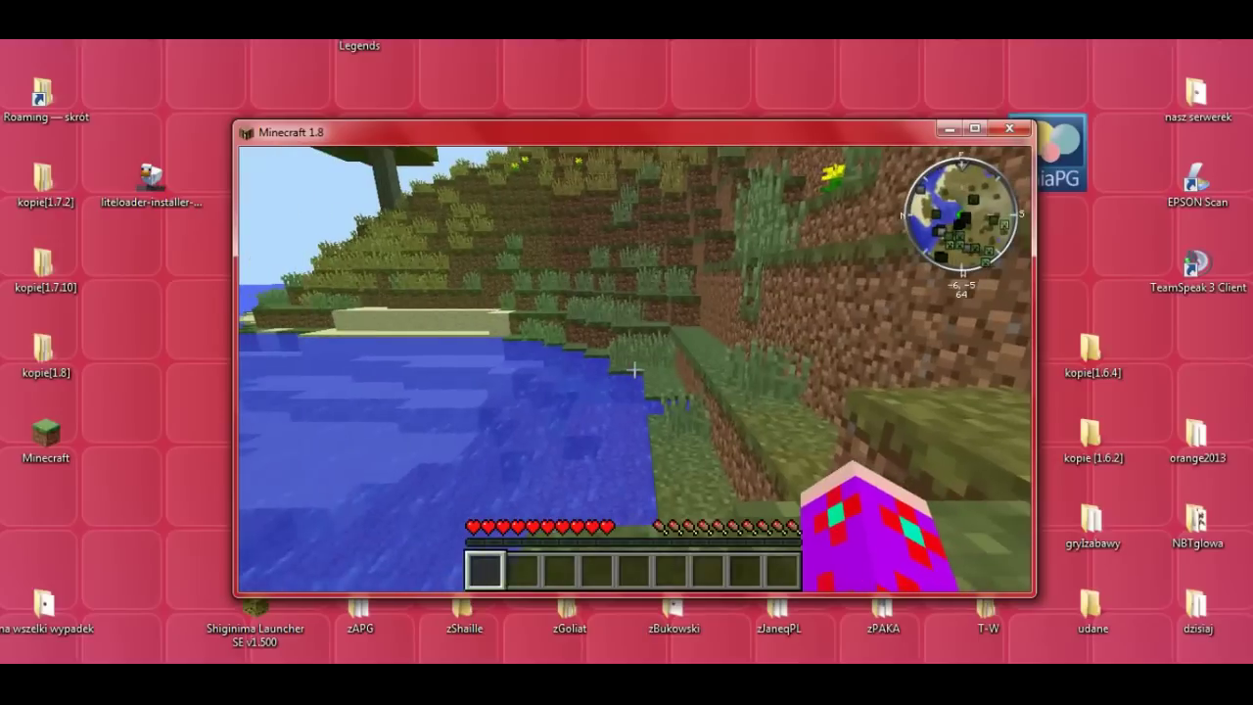
- Turn on the square map in the minimap options and swim forward across the water toward the island
{"action": "key", "text": "m"}
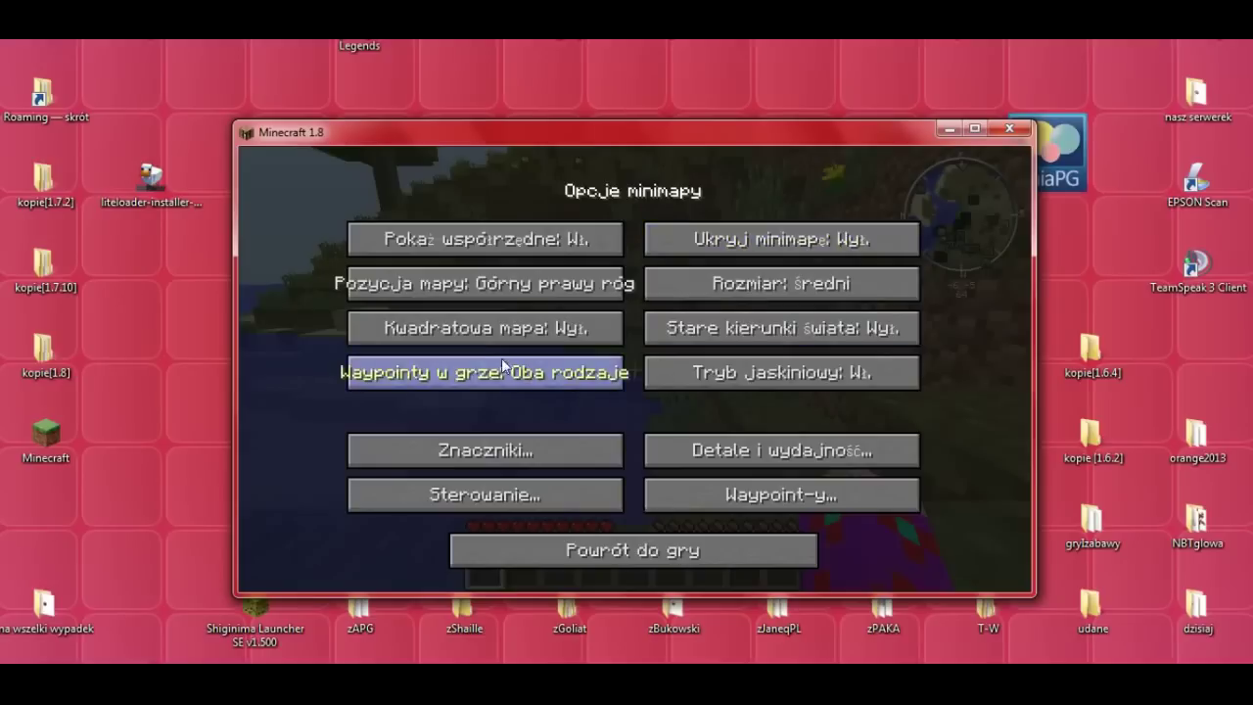
{"action": "left_click", "coordinate": [489, 329]}
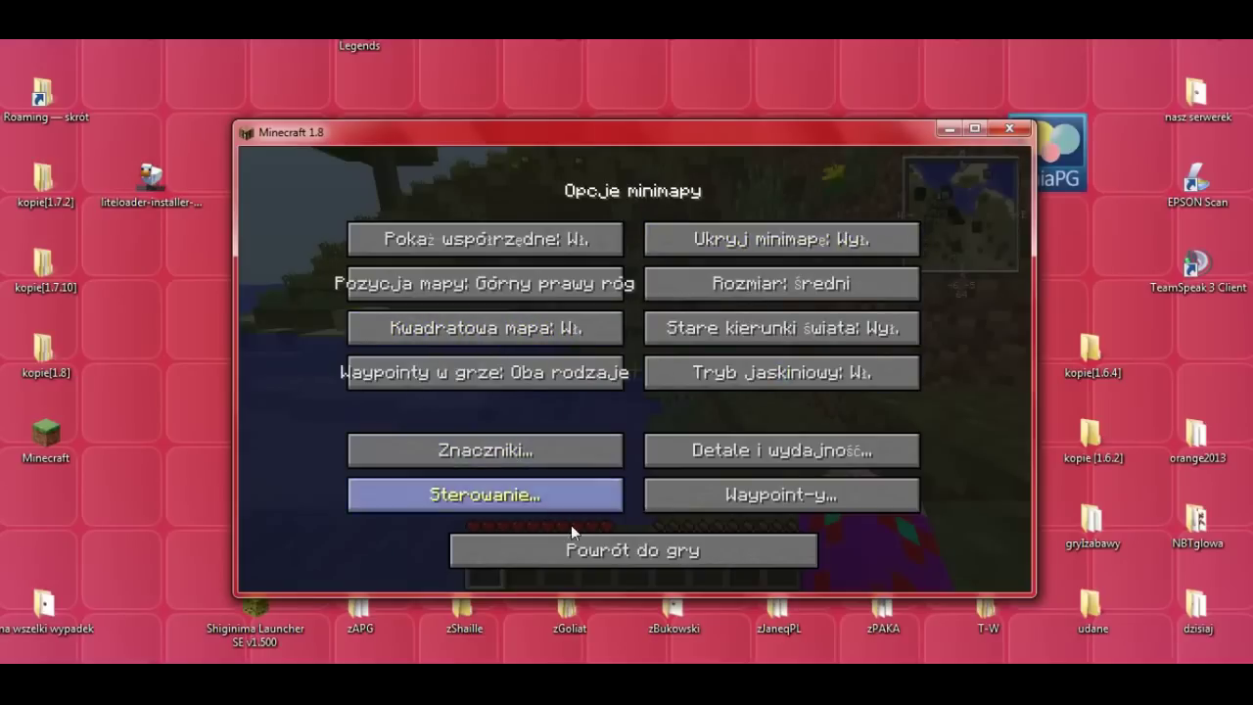
{"action": "left_click", "coordinate": [633, 552]}
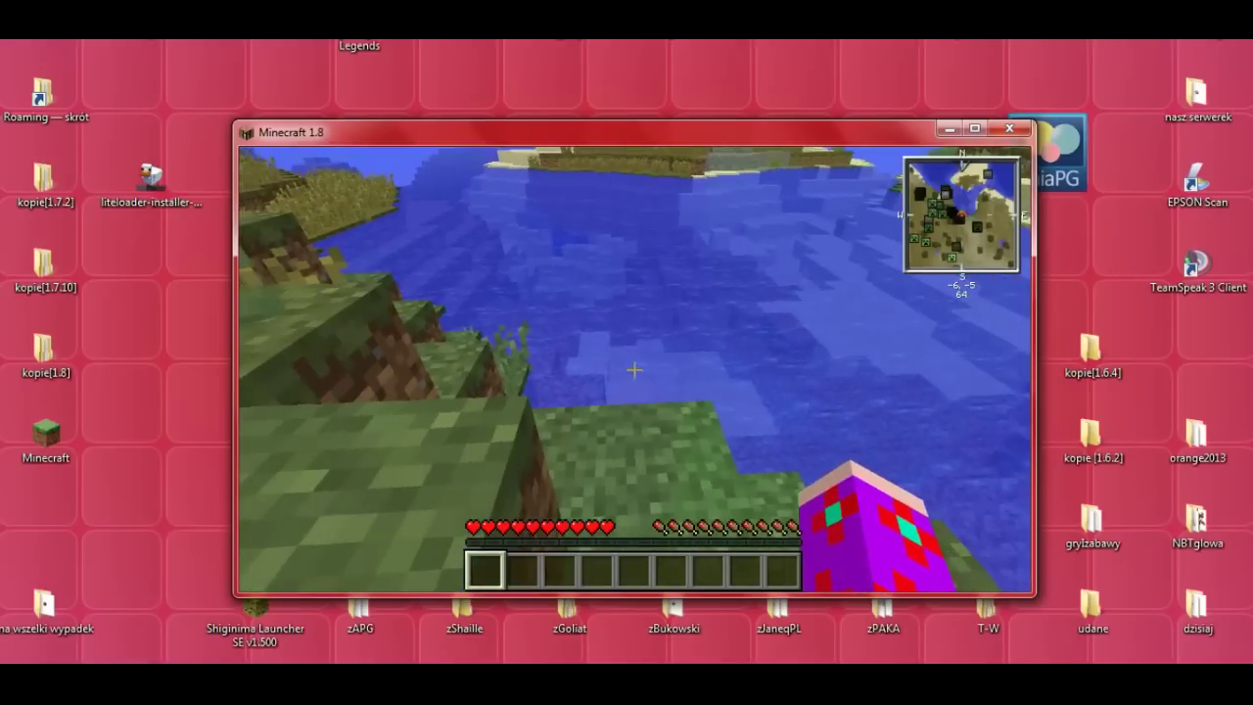
{"action": "key", "text": "w"}
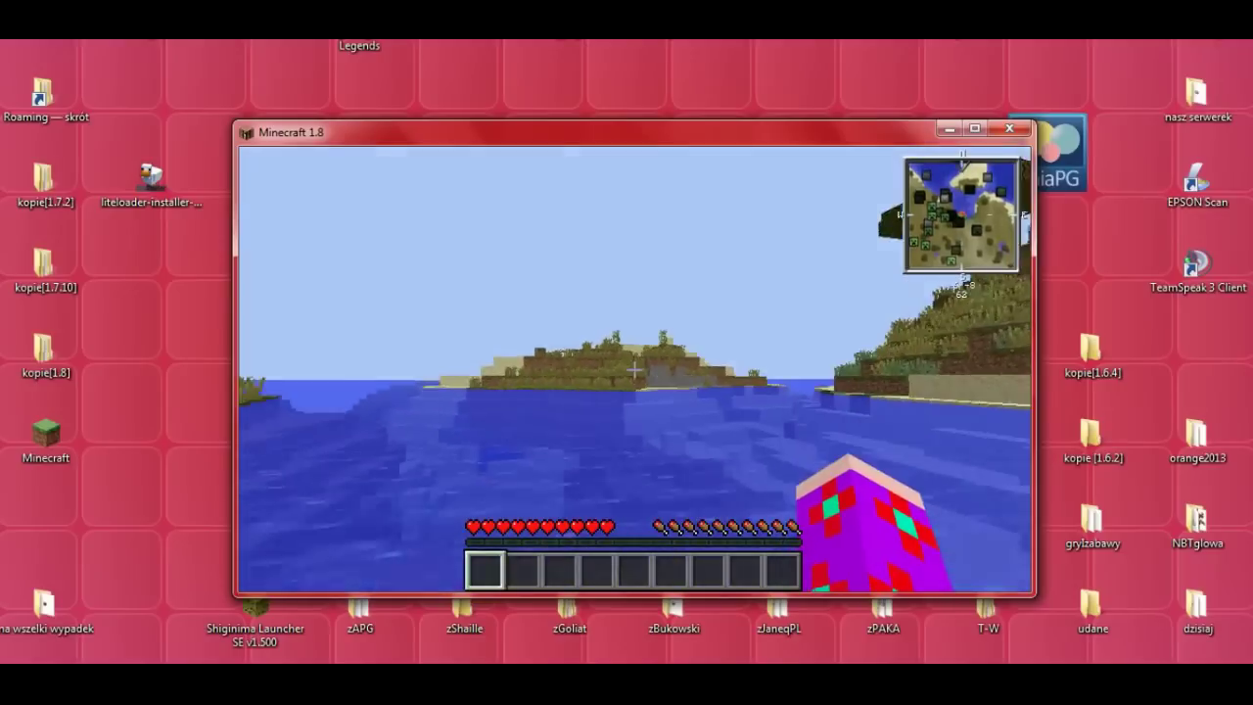
{"action": "key", "text": "w"}
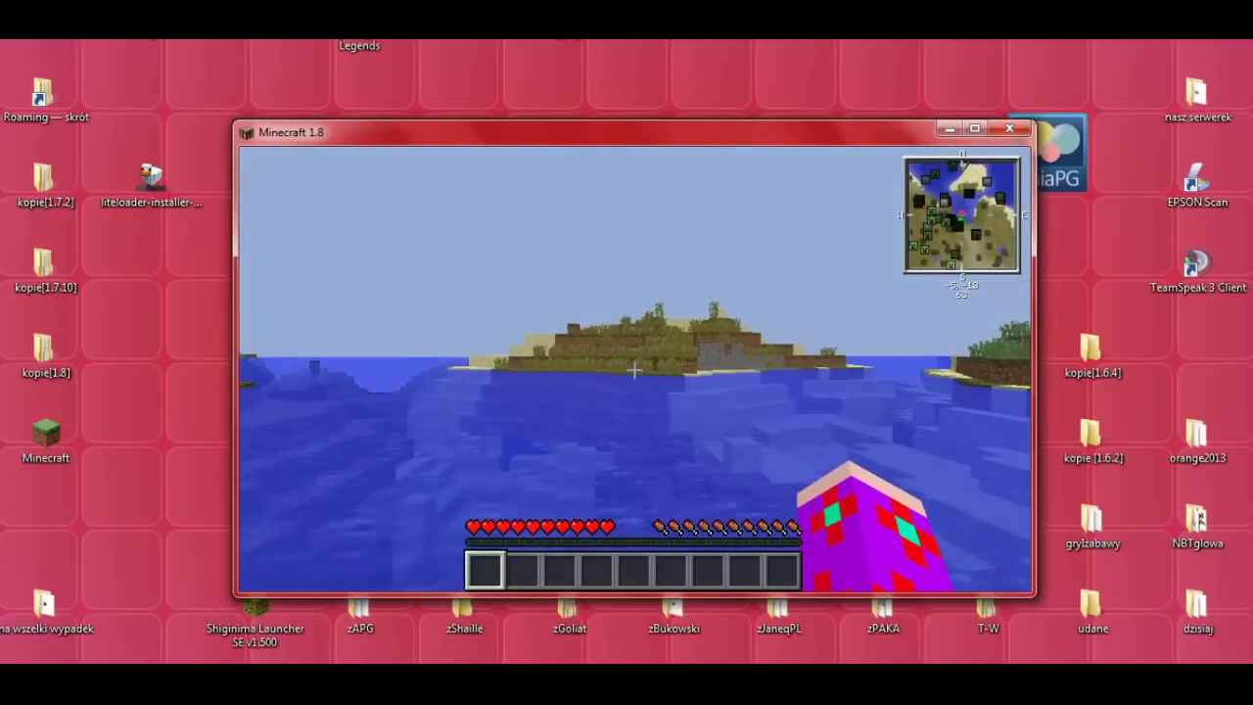